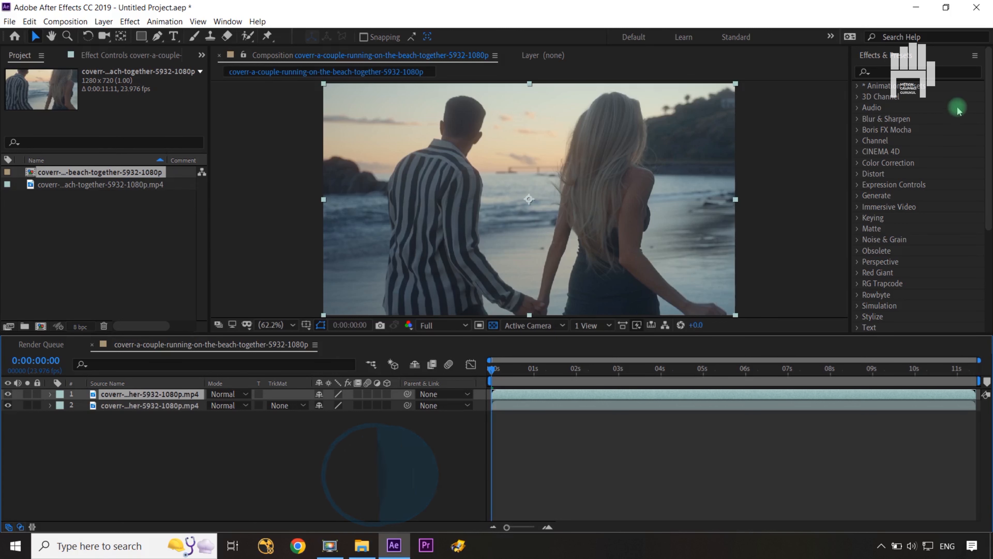
Find the Luma Key effect and apply it to the top copy of the beach clip.
left_click(922, 71)
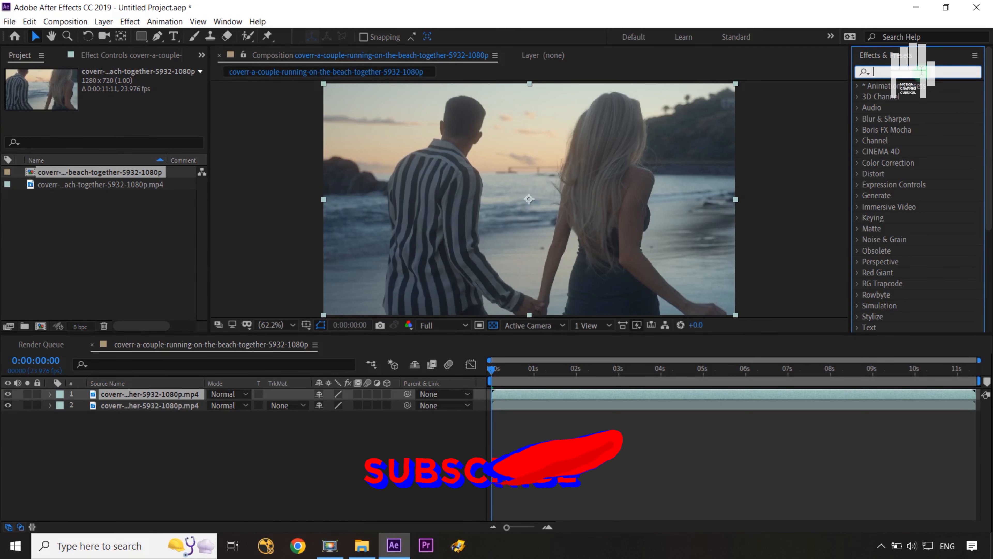
type("luma")
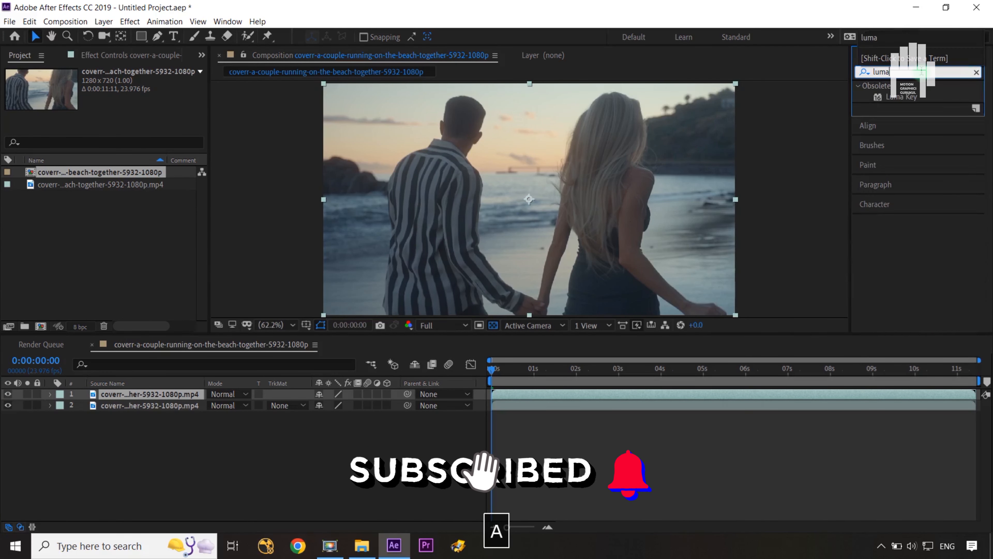
double_click(901, 98)
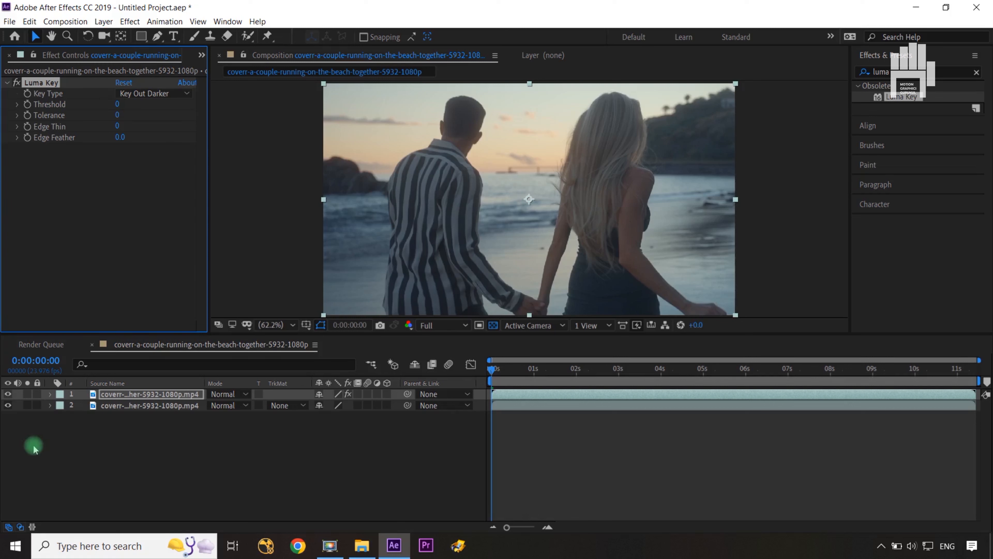
Hide the lower clip layer and set the Luma Key's Threshold to 52 and Edge Feather to 29.3.
left_click(8, 405)
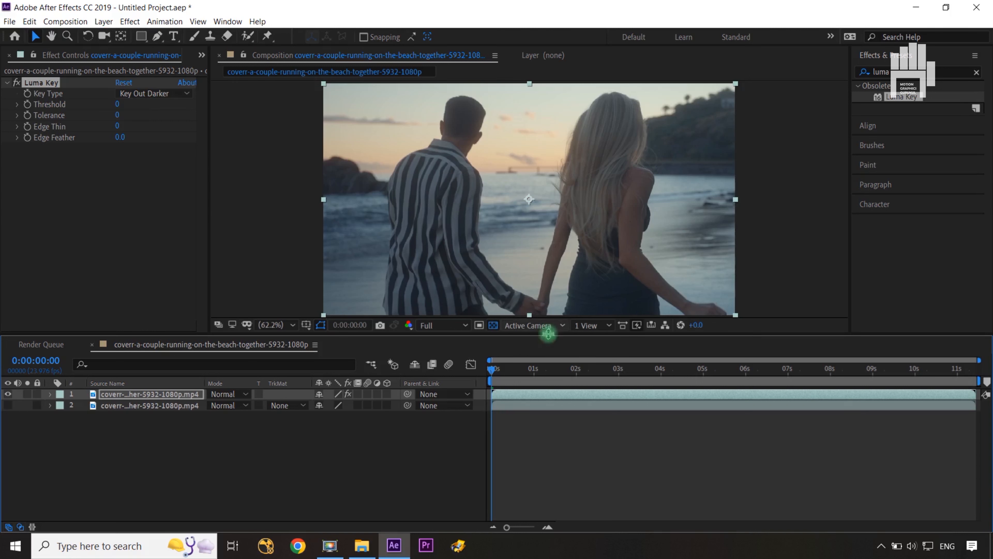
left_click(117, 104)
left_click_drag(118, 106, 143, 105)
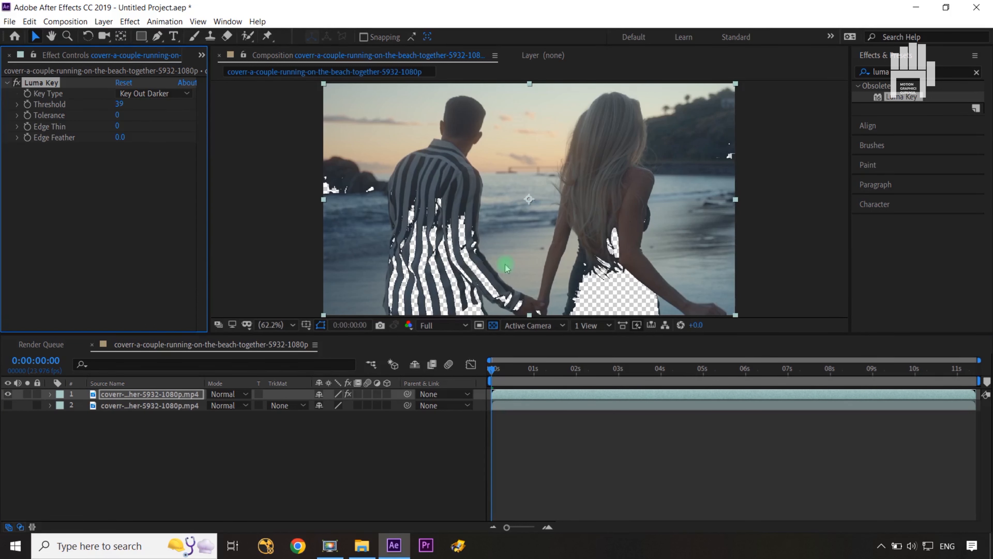
left_click(494, 325)
left_click(494, 326)
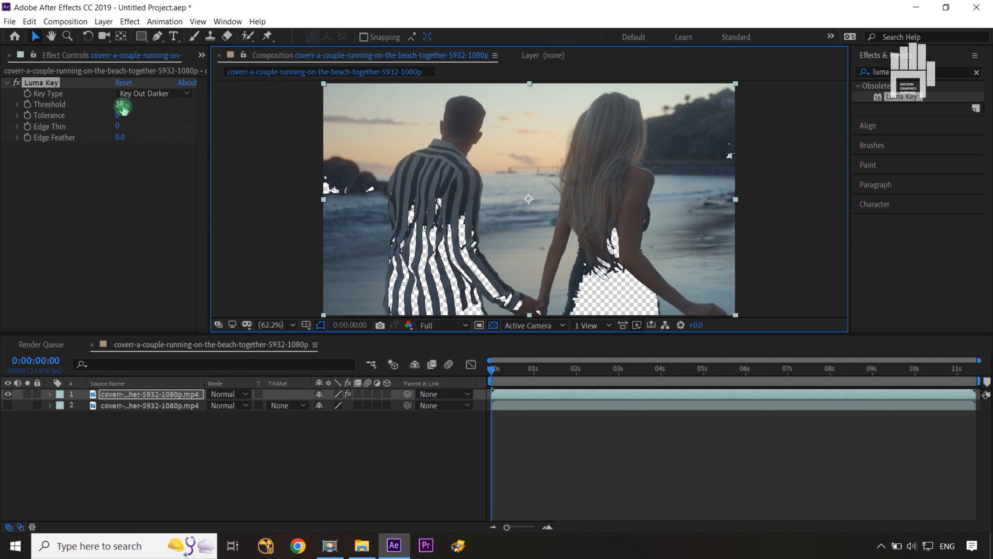
left_click_drag(118, 104, 126, 103)
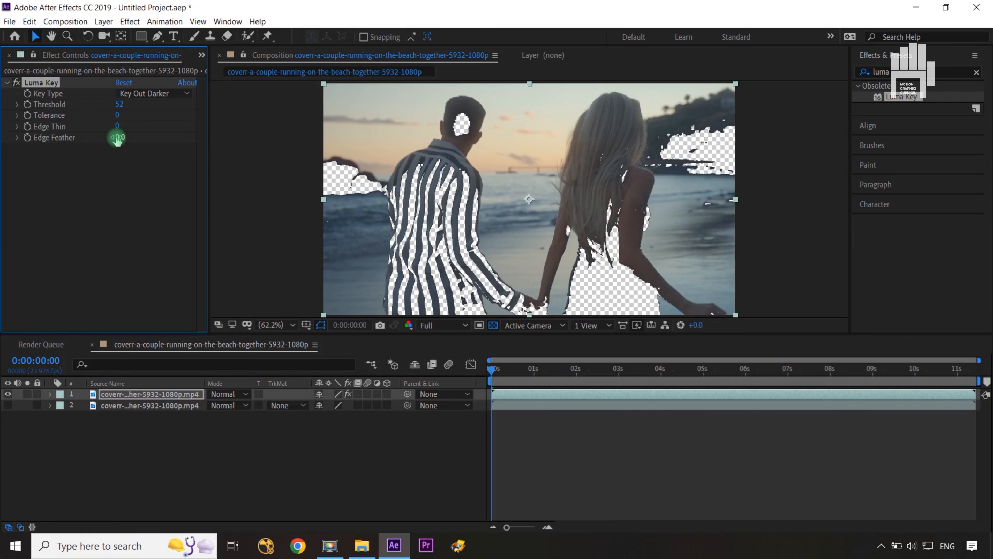
left_click_drag(116, 137, 305, 129)
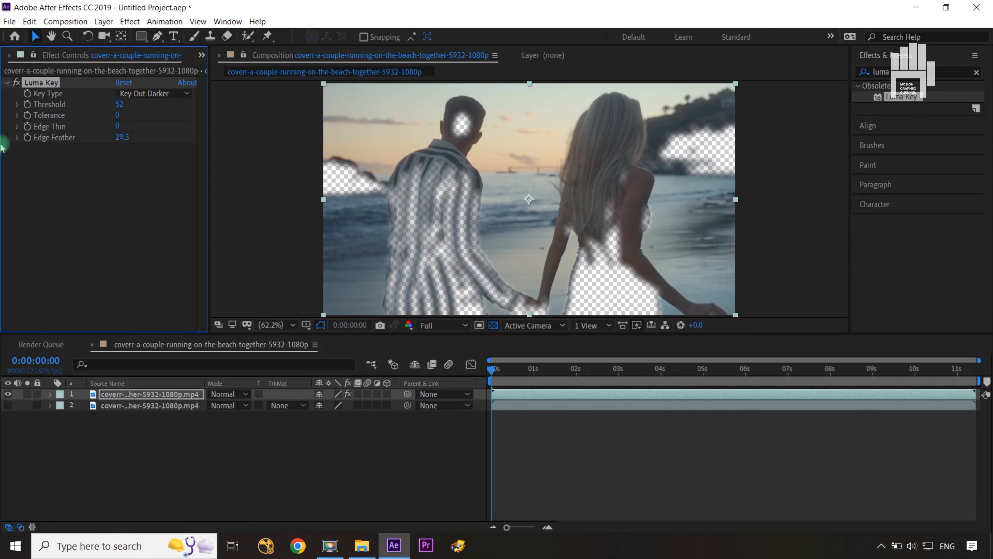
Find the Gaussian Blur effect and add it below Luma Key on the top clip layer.
left_click(975, 73)
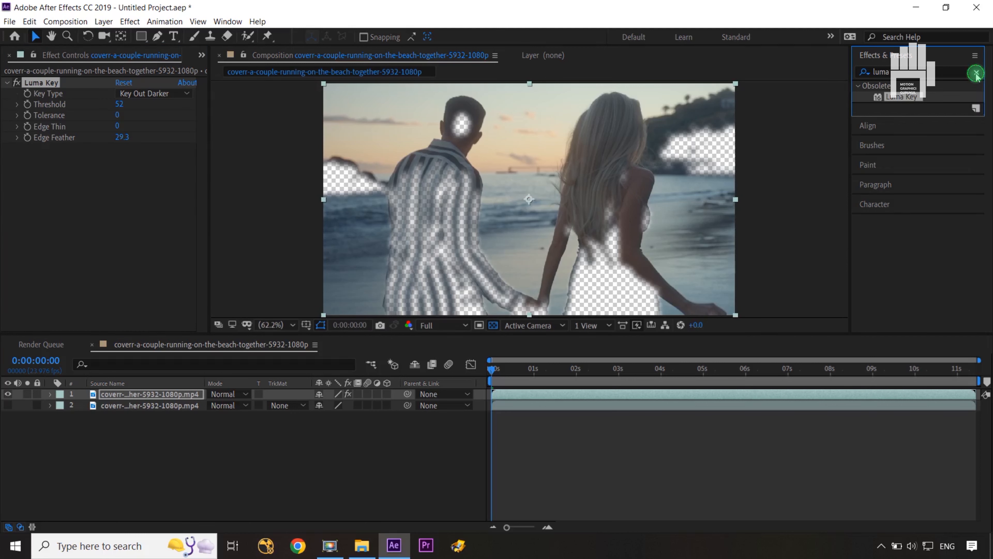
type("gauss")
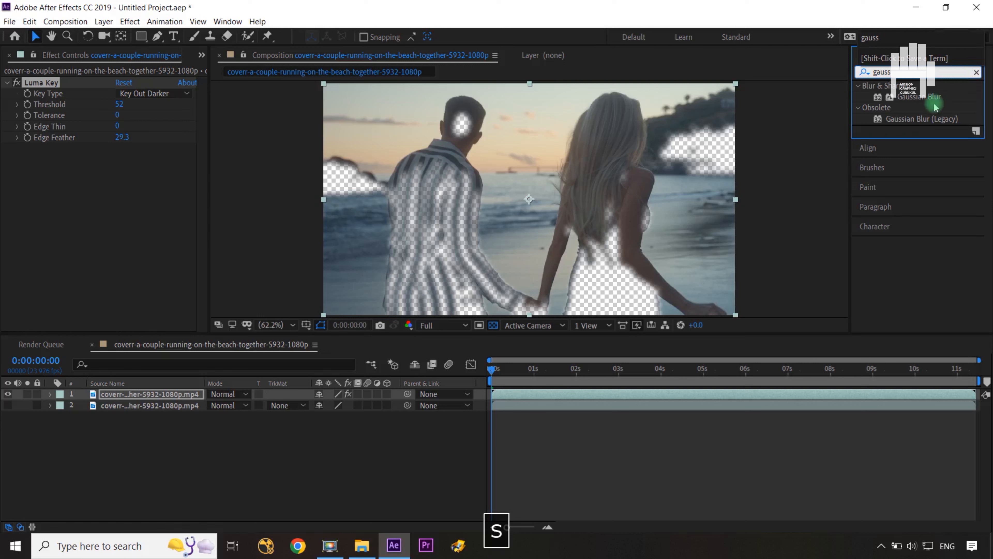
left_click_drag(923, 98, 66, 206)
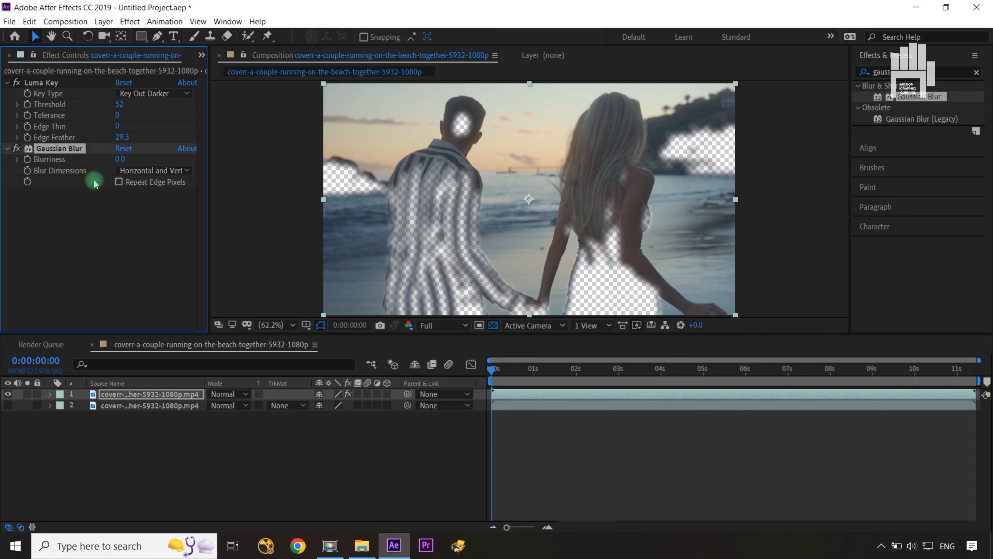
Set the Gaussian Blur's Blurriness to 78.4 and enable Repeat Edge Pixels, keeping the dimensions Horizontal and Vertical.
left_click_drag(121, 159, 240, 160)
left_click(136, 272)
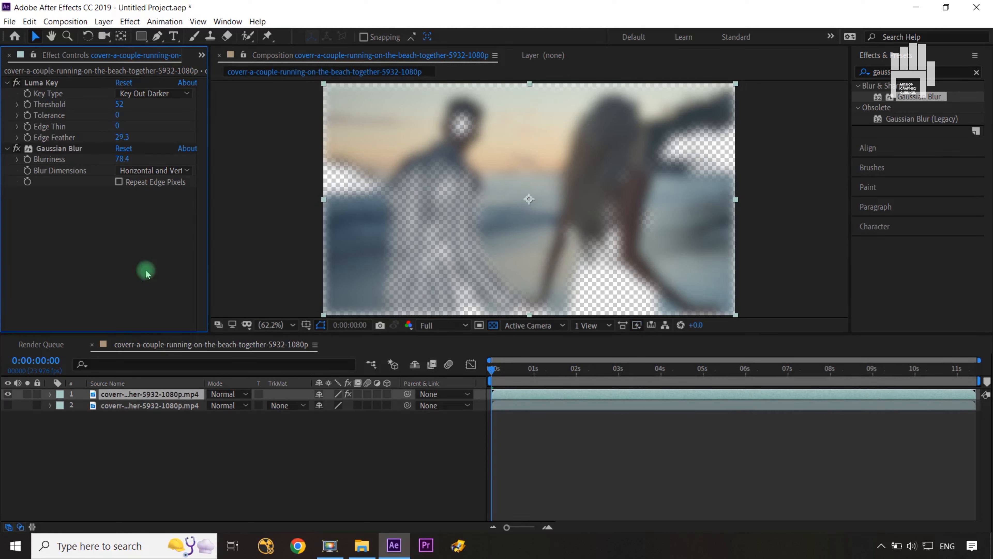
left_click(119, 182)
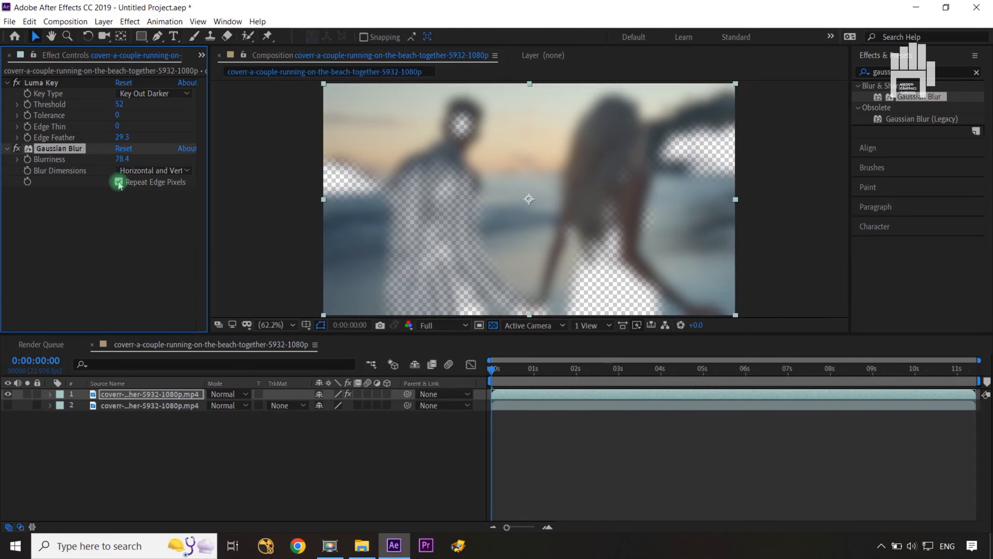
left_click(165, 171)
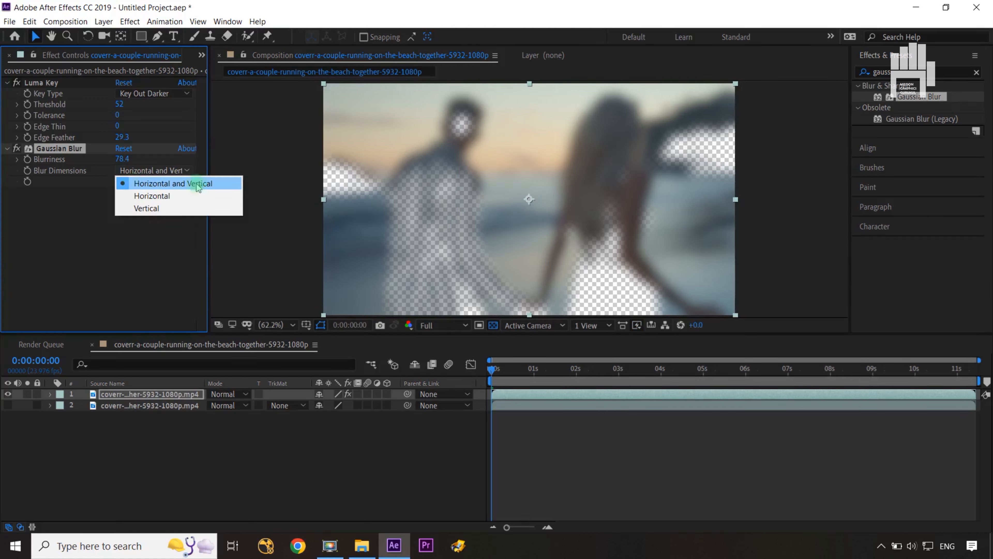
left_click(131, 240)
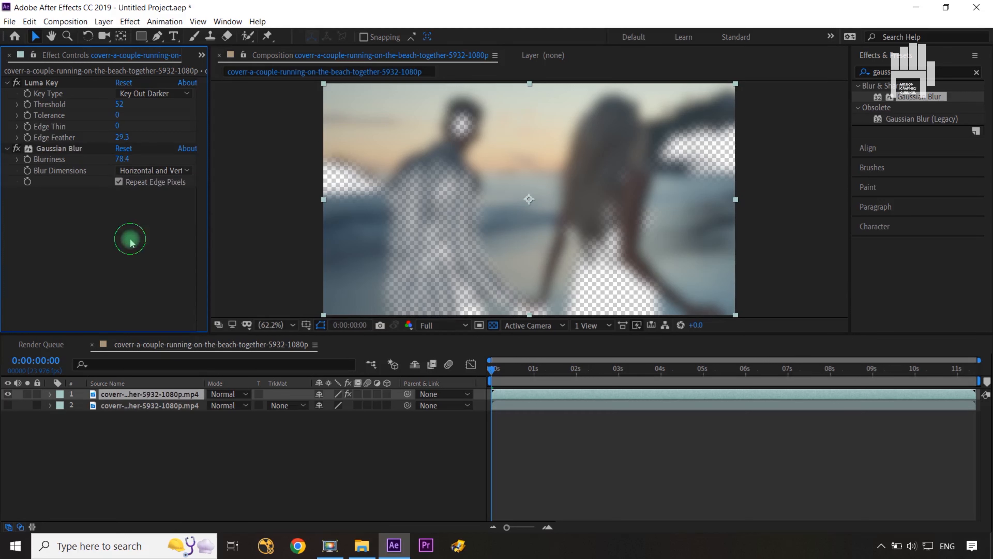
Make the lower clip layer visible again and set the top layer's blending mode to Add, comparing with and without it.
left_click(171, 489)
left_click(8, 406)
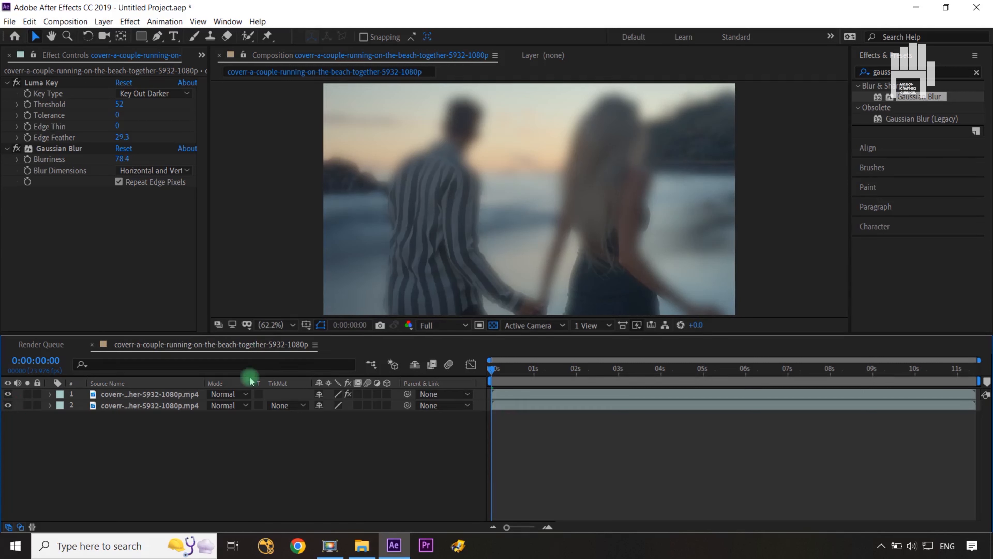
left_click(117, 394)
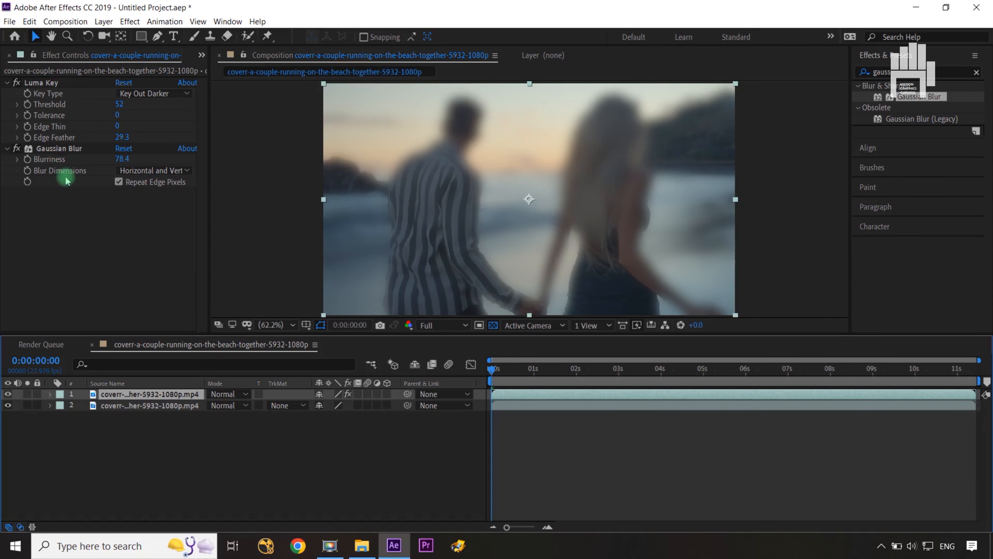
left_click(240, 398)
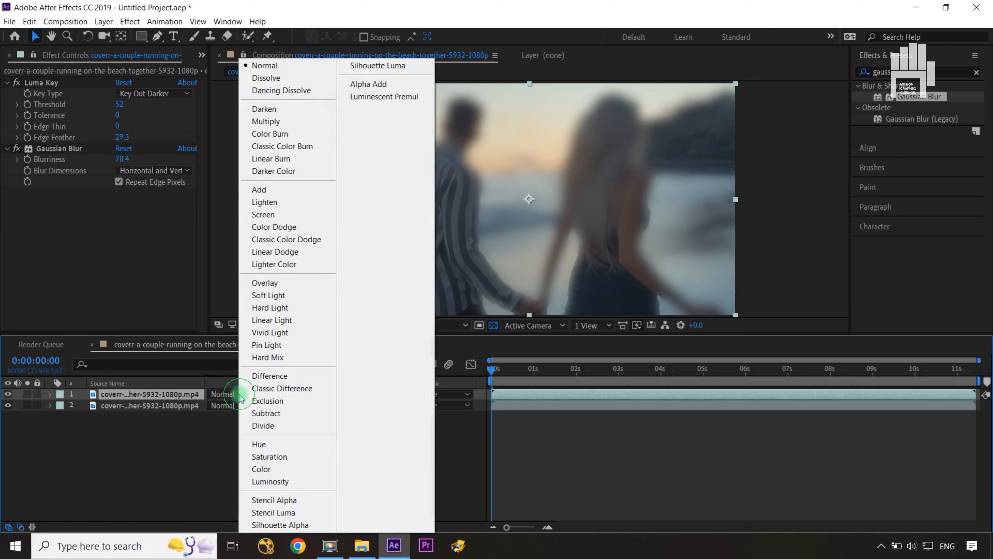
left_click(278, 192)
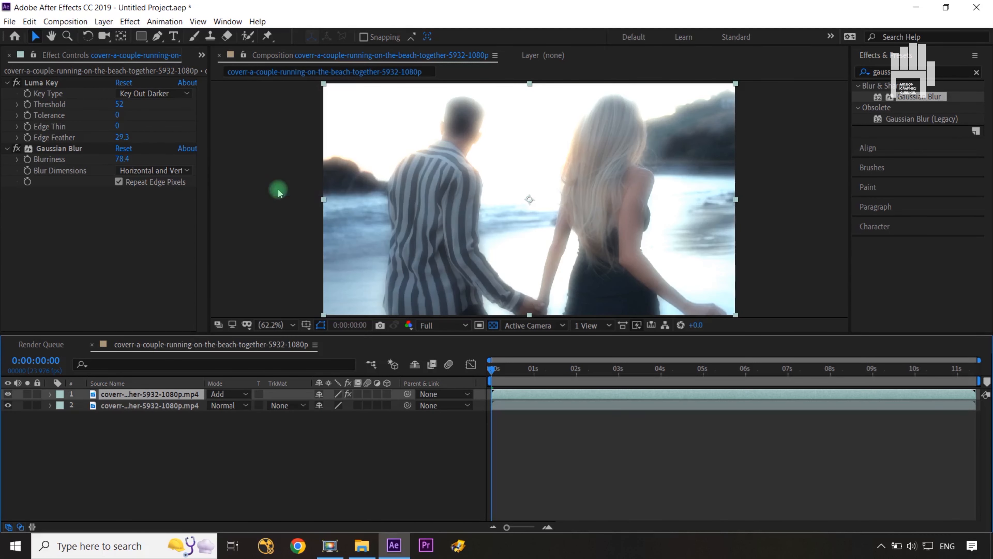
left_click(7, 395)
left_click(7, 395)
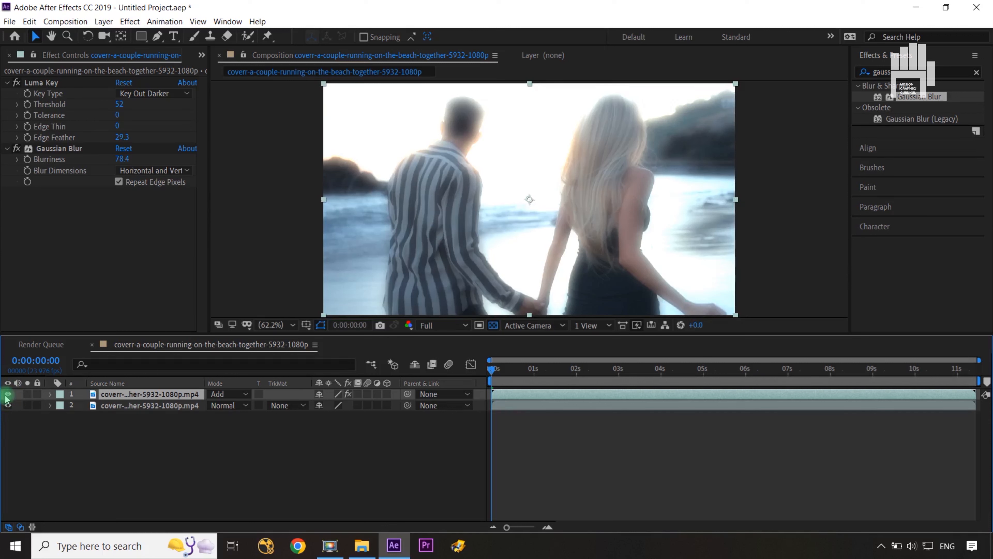
Lower the top clip layer's Opacity to 78% and collapse its properties.
key("t")
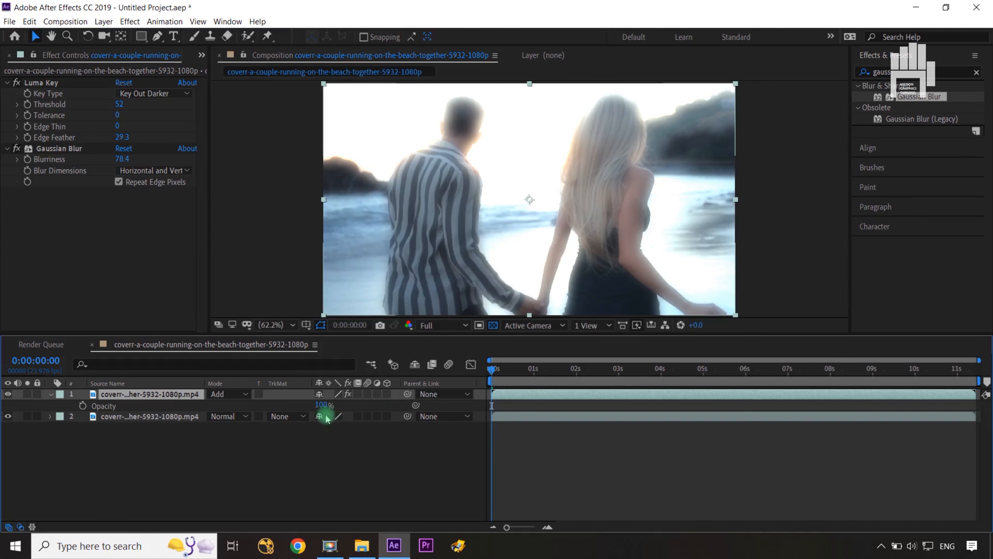
mouse_move(320, 409)
left_mouse_down()
mouse_move(300, 410)
mouse_move(309, 411)
left_mouse_up()
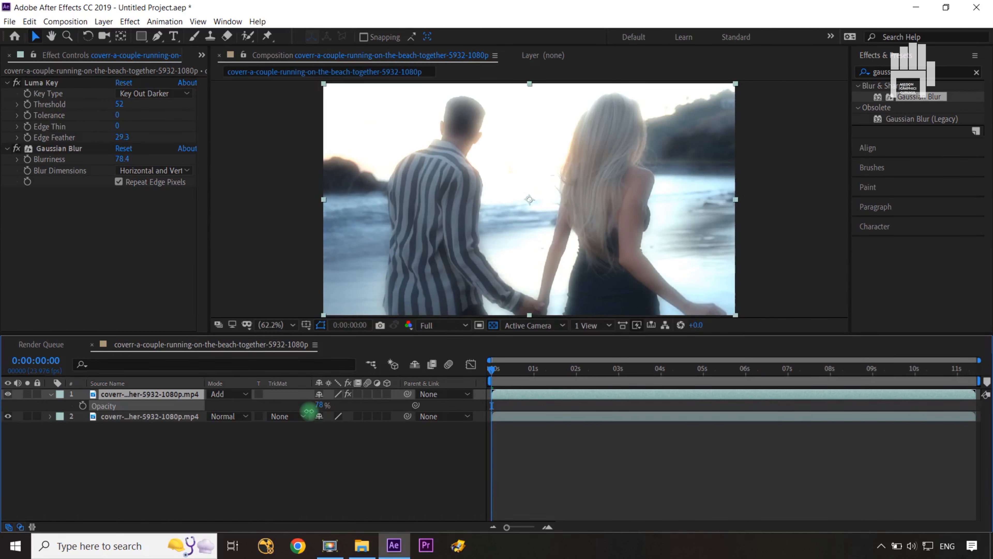
left_click(305, 461)
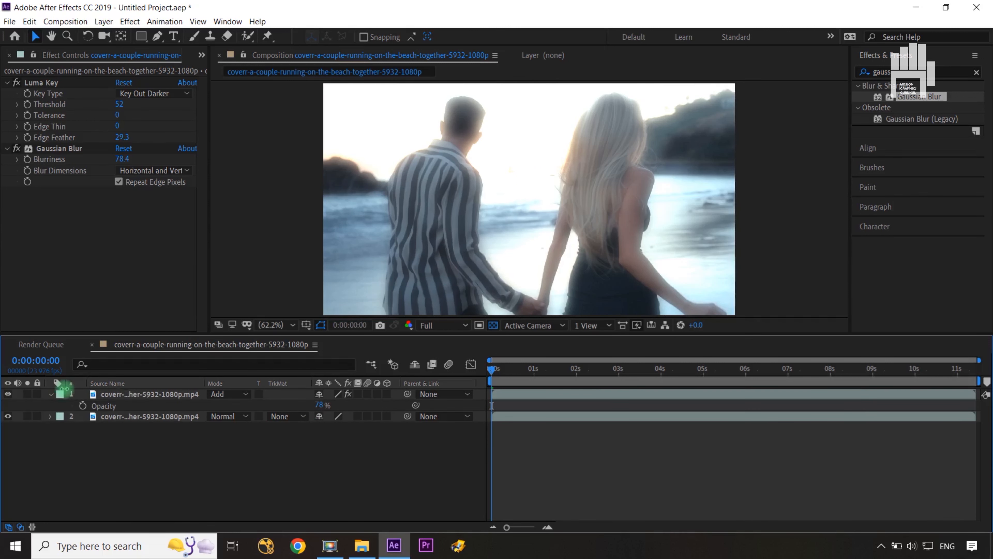
left_click(49, 395)
Pre-compose both clip layers into a new composition named "main effect", moving all attributes into it.
left_click(133, 405)
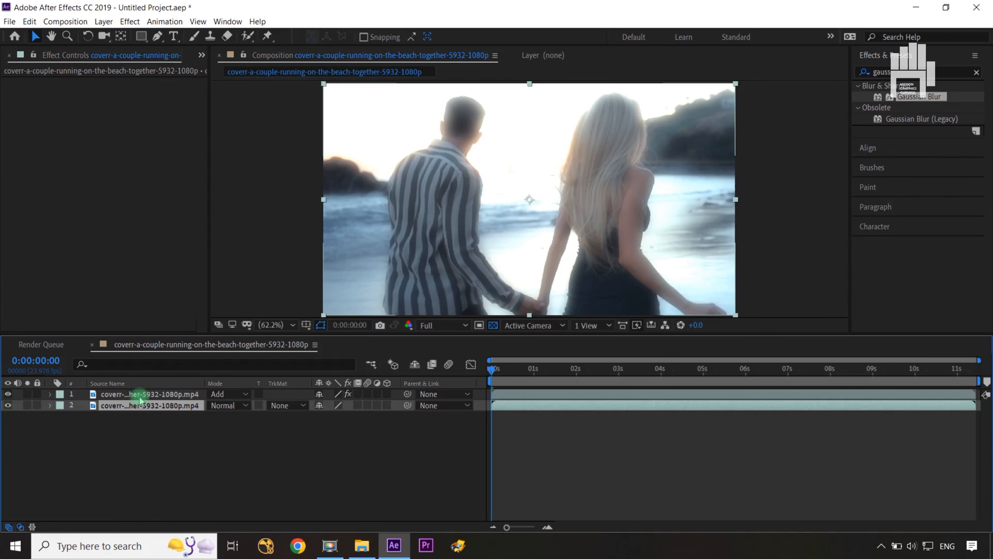
left_click(140, 395, "ctrl")
key("ctrl+shift+c")
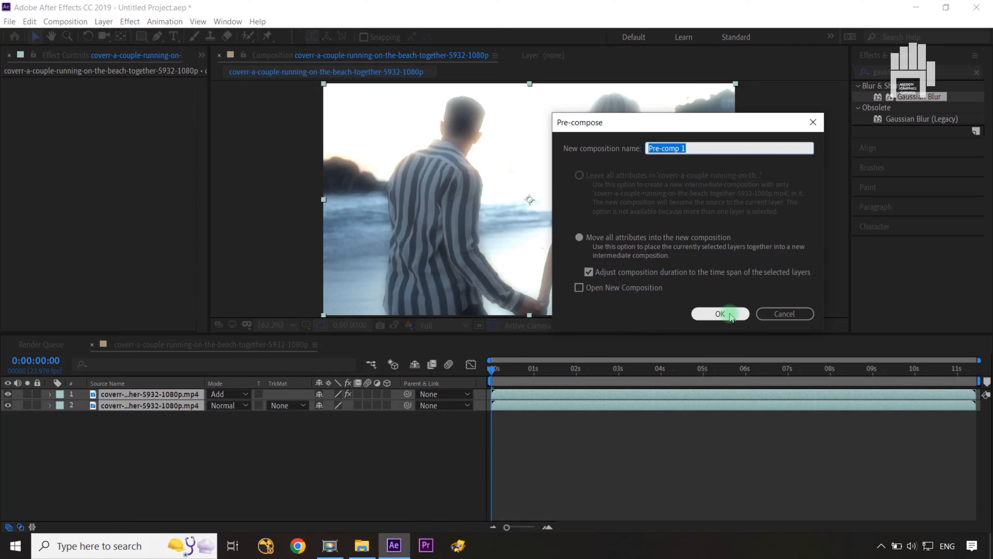
type("main effect")
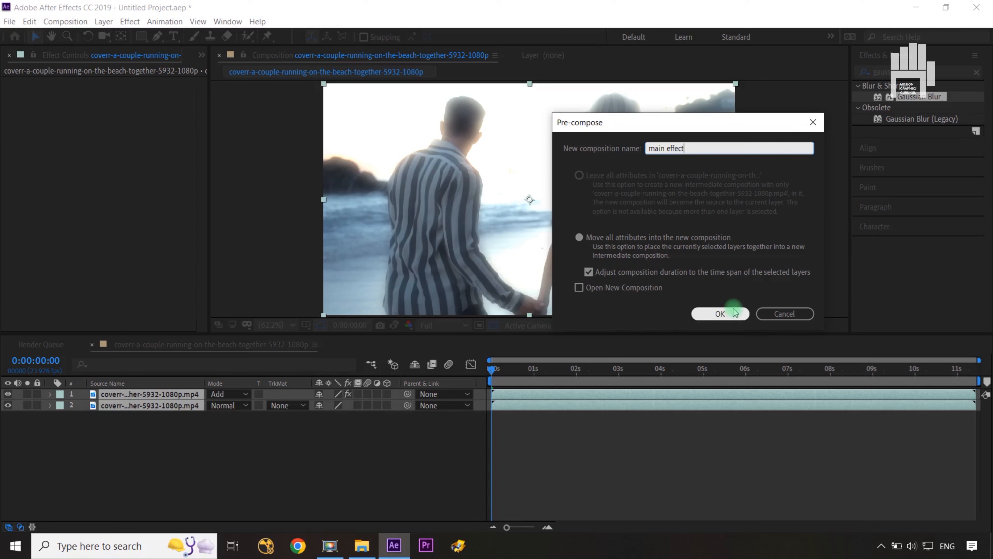
left_click(720, 314)
left_click(302, 438)
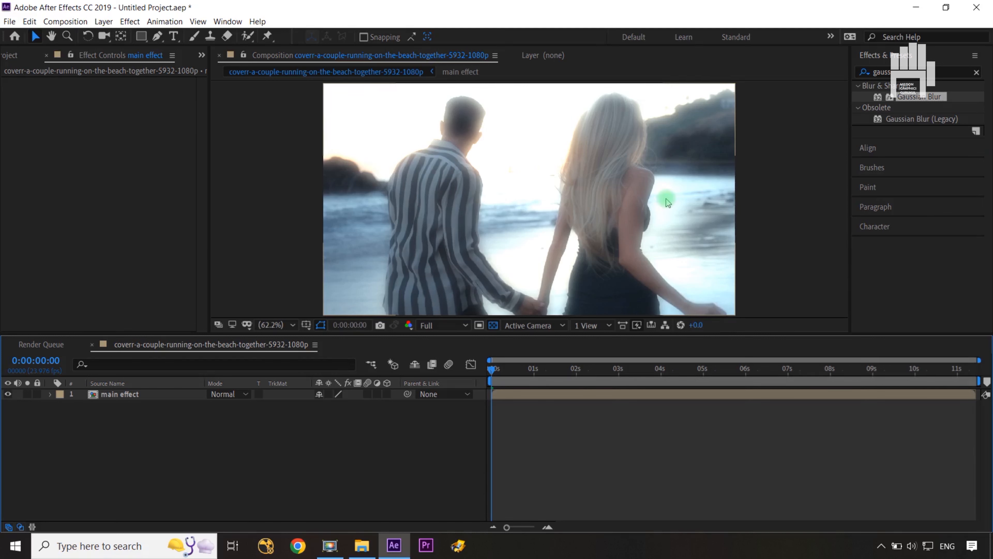
Clear the effects search and create a black 1280 x 720 px solid above the main effect layer.
left_click(977, 73)
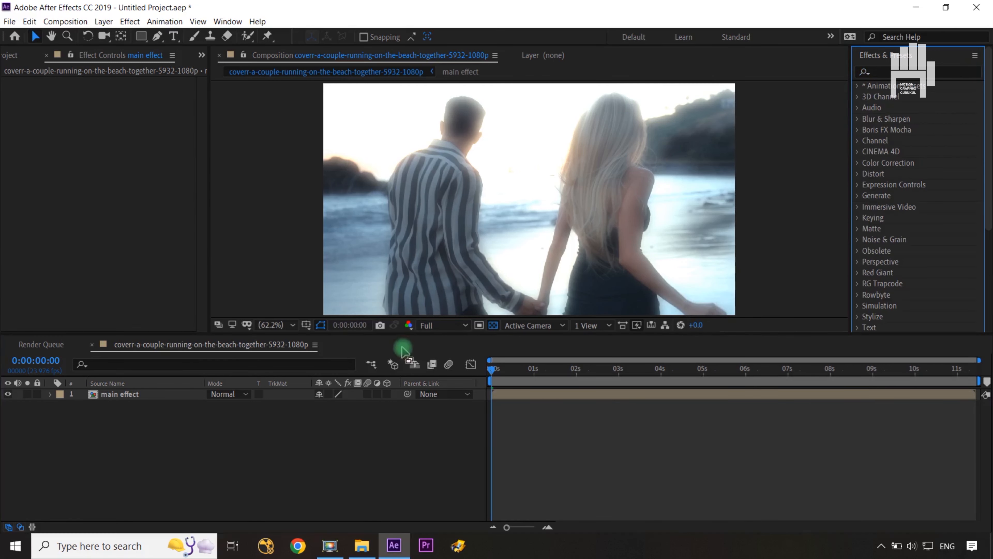
left_click(376, 435)
key("ctrl+y")
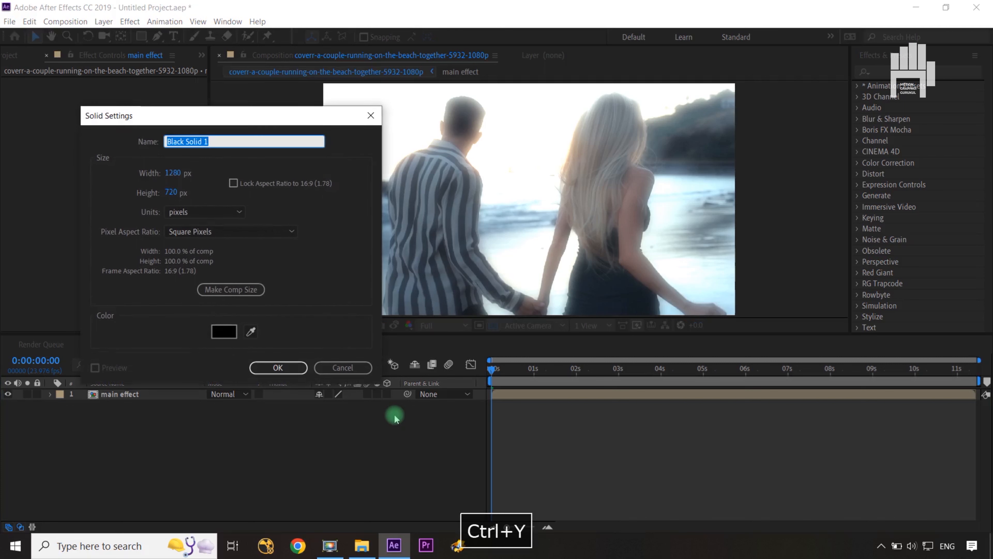
left_click(278, 367)
left_click(321, 455)
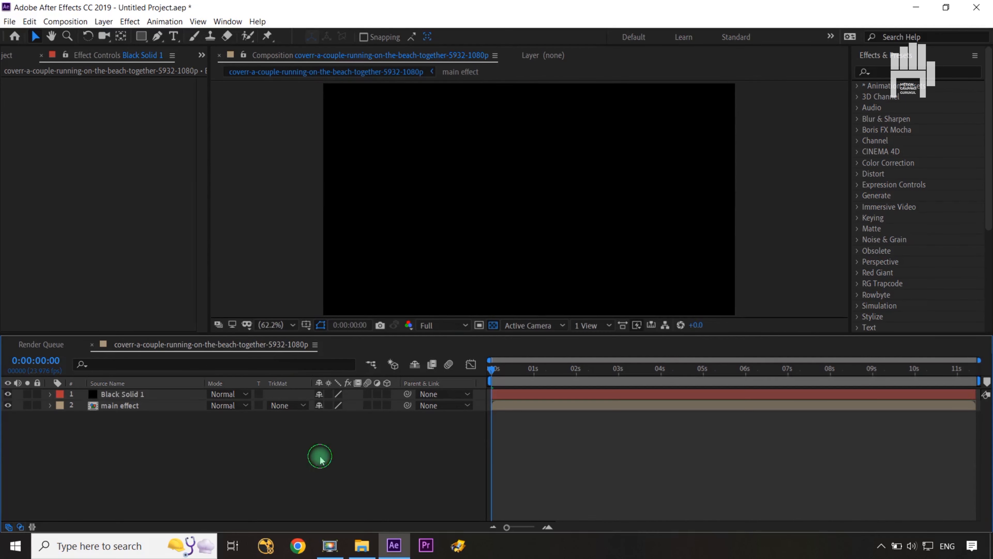
Apply the Fractal Noise effect to the black solid and set its Fractal Type to Turbulent Smooth.
left_click(953, 71)
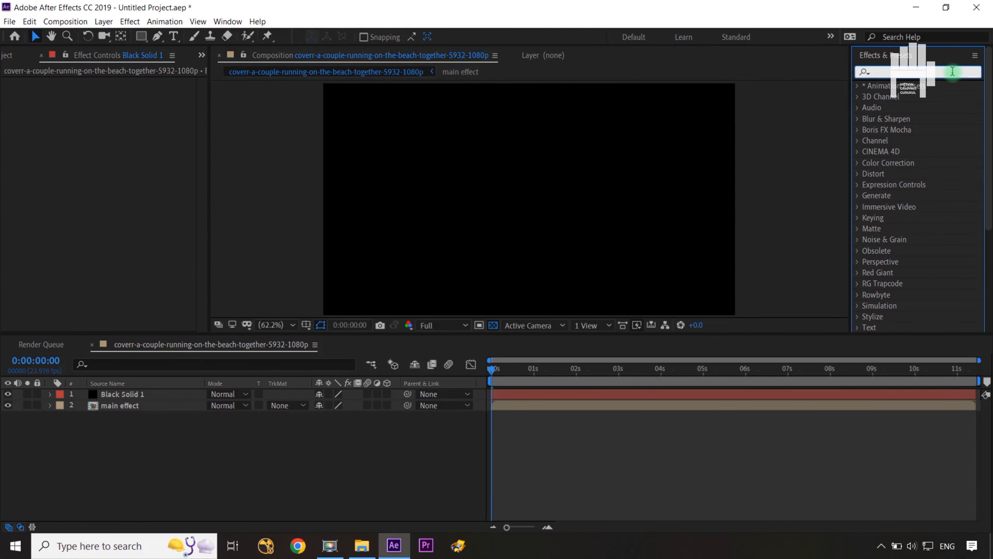
type("frac")
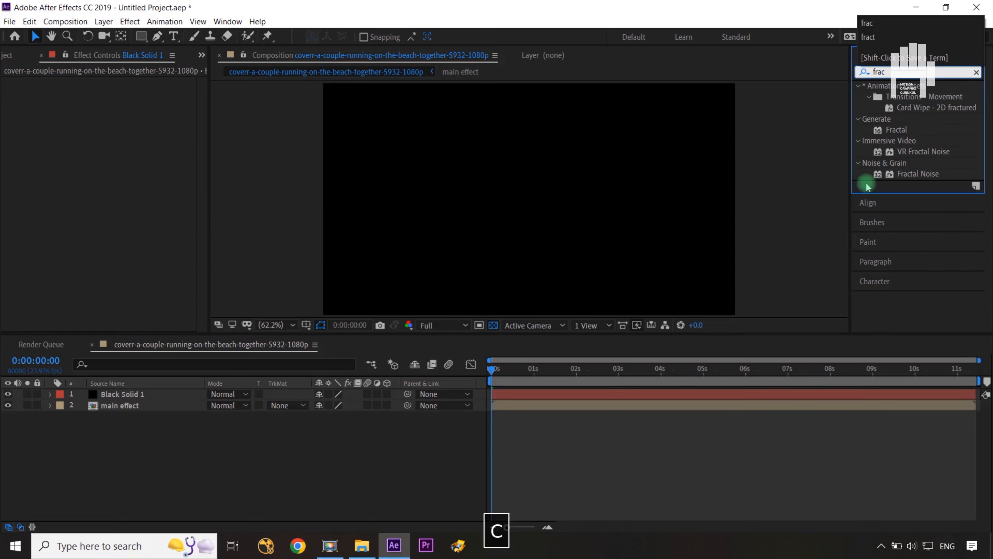
left_click_drag(929, 174, 178, 395)
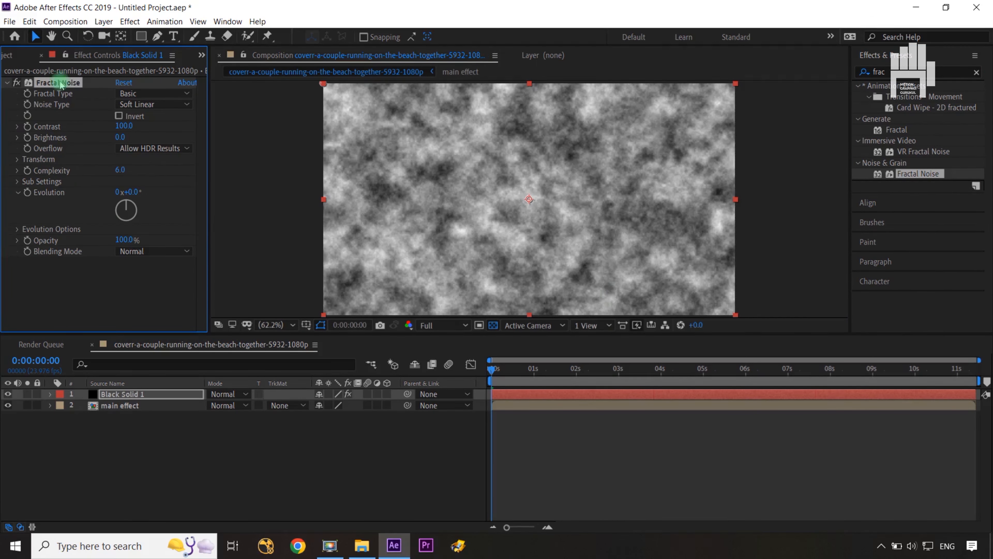
left_click(149, 94)
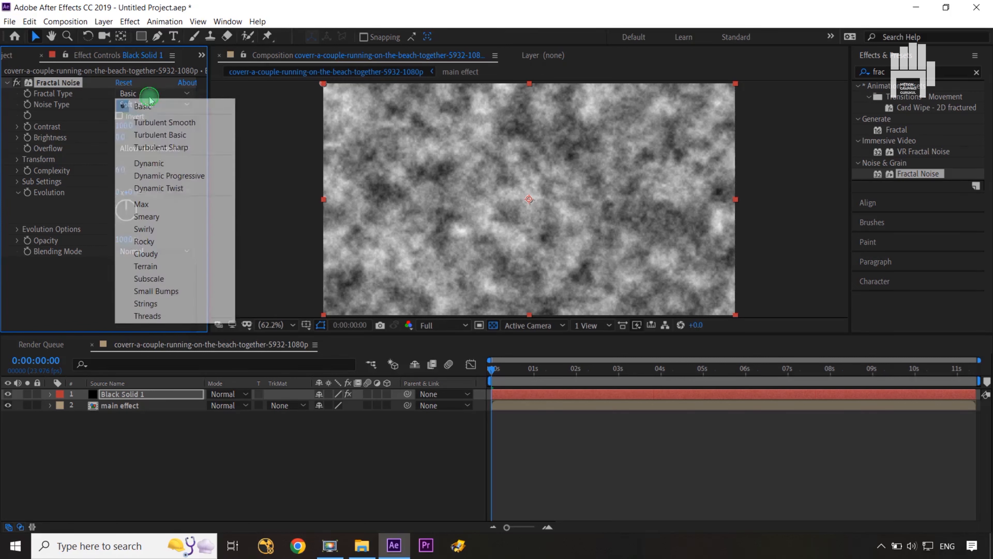
left_click(170, 123)
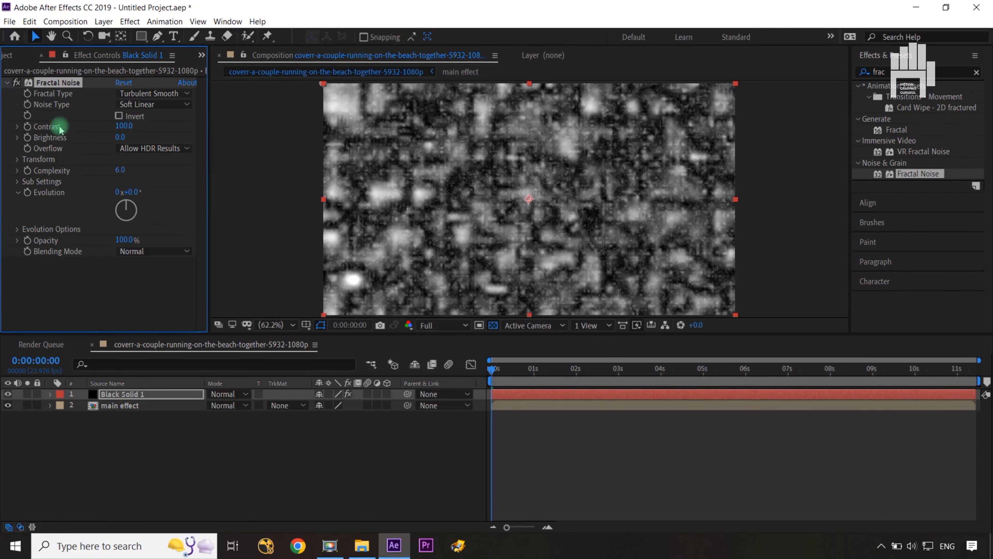
Set the solid's Fractal Noise Scale to 553, Contrast to 286 and Brightness to -19.
left_click(17, 160)
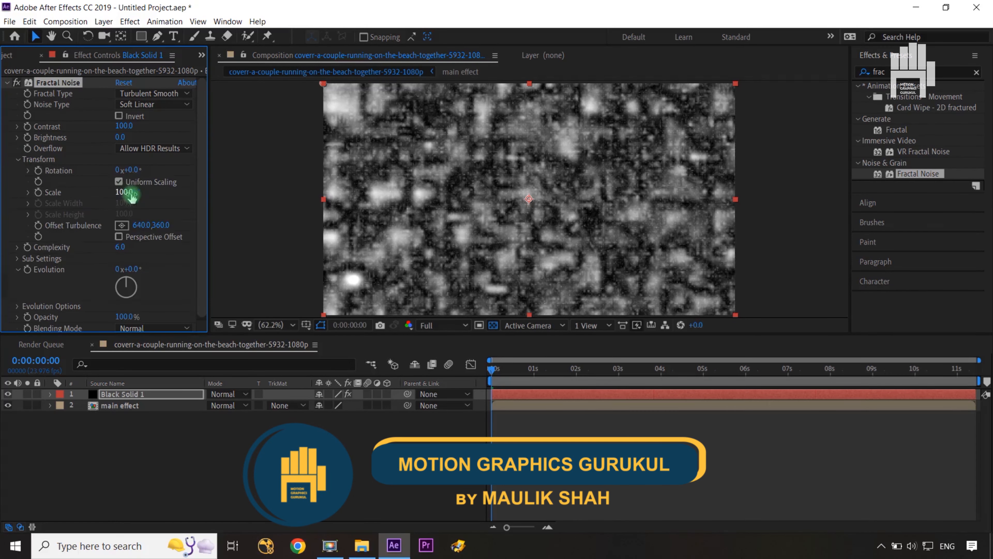
left_click_drag(123, 192, 373, 175)
left_click_drag(126, 123, 259, 122)
left_click(128, 124)
left_click_drag(119, 143, 64, 126)
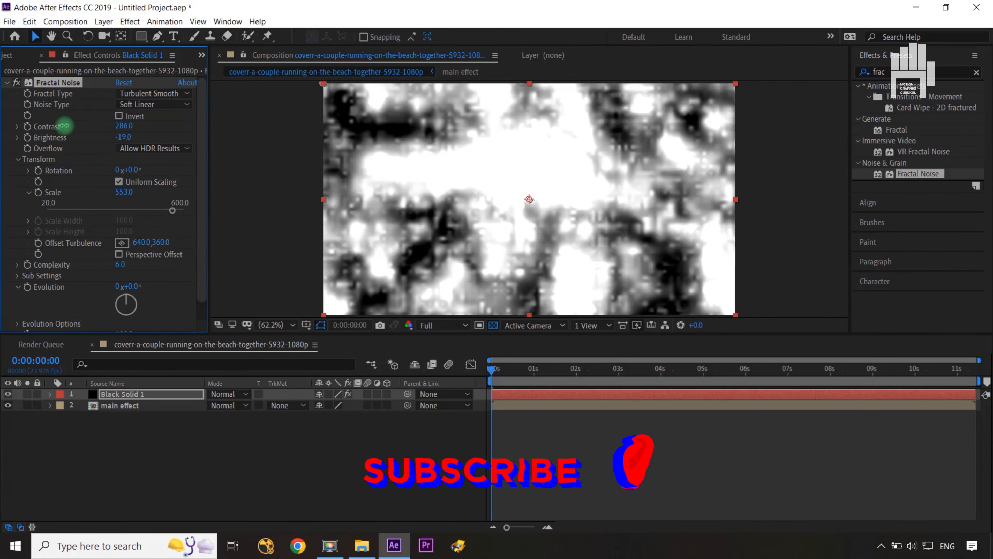
left_click(242, 431)
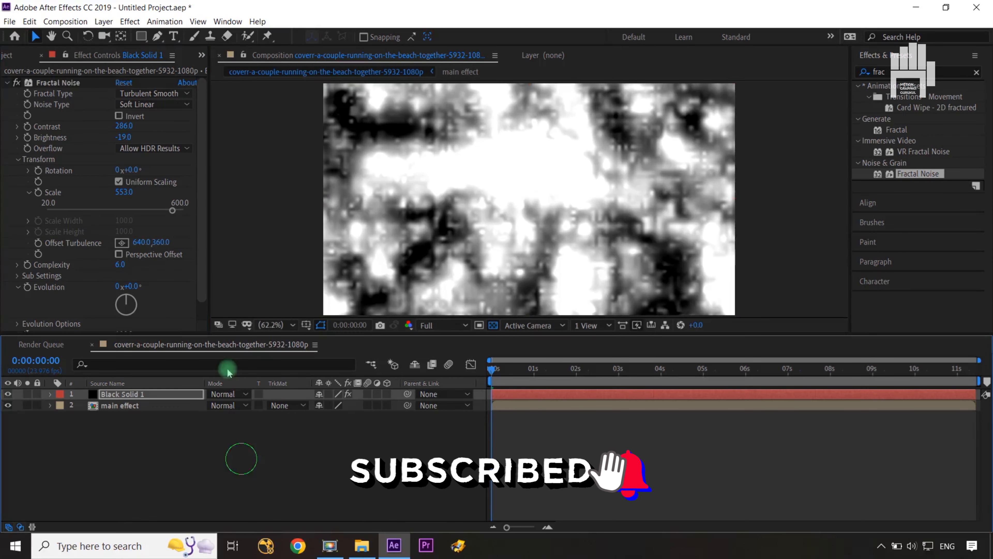
Add the expression time*5 to the Fractal Noise Evolution property on the black solid.
left_click(27, 289, "alt")
type("time")
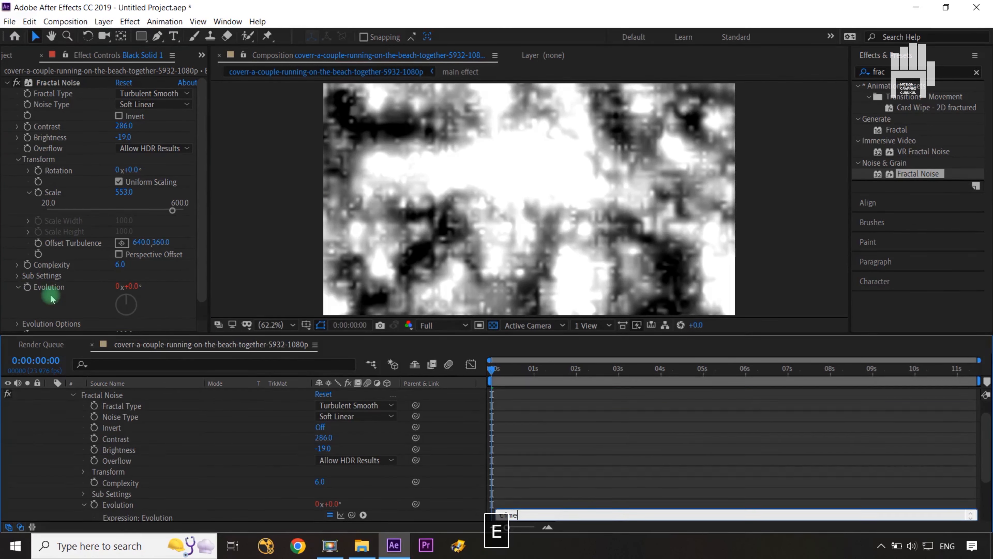
type("*")
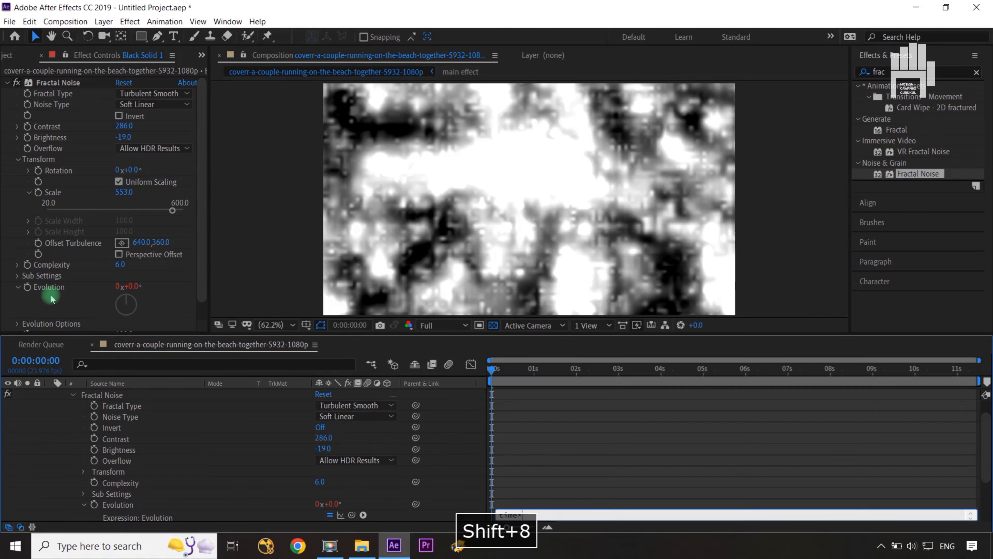
type("5")
left_click(216, 487)
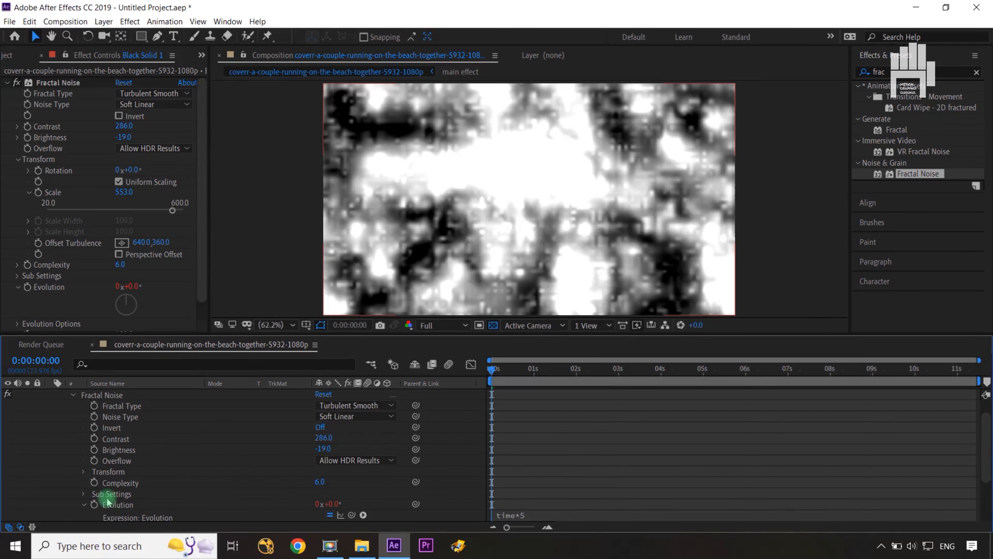
Scrub the noise animation to the 2-second mark and collapse the solid's layer properties and Fractal Noise settings.
scroll(89, 453, "up", 2)
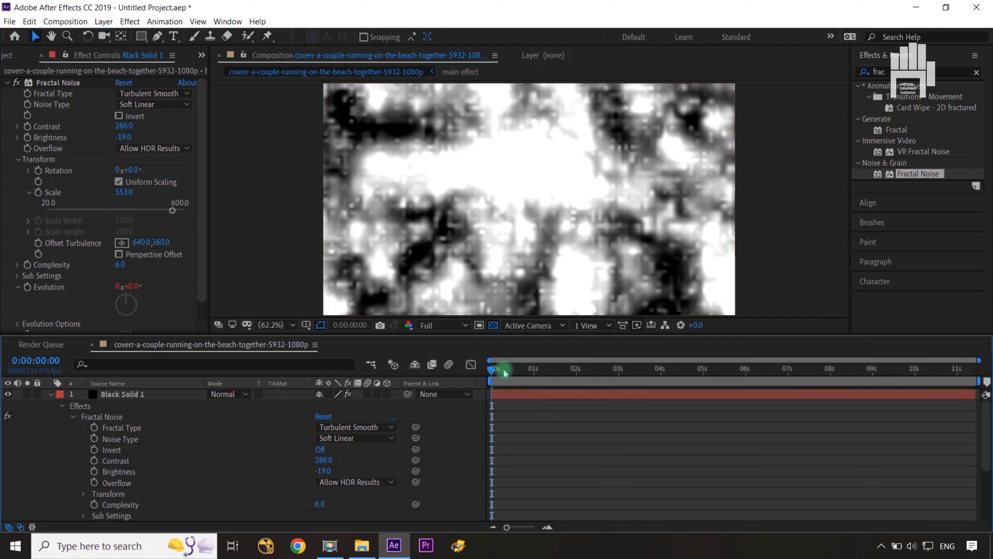
left_click_drag(504, 373, 575, 376)
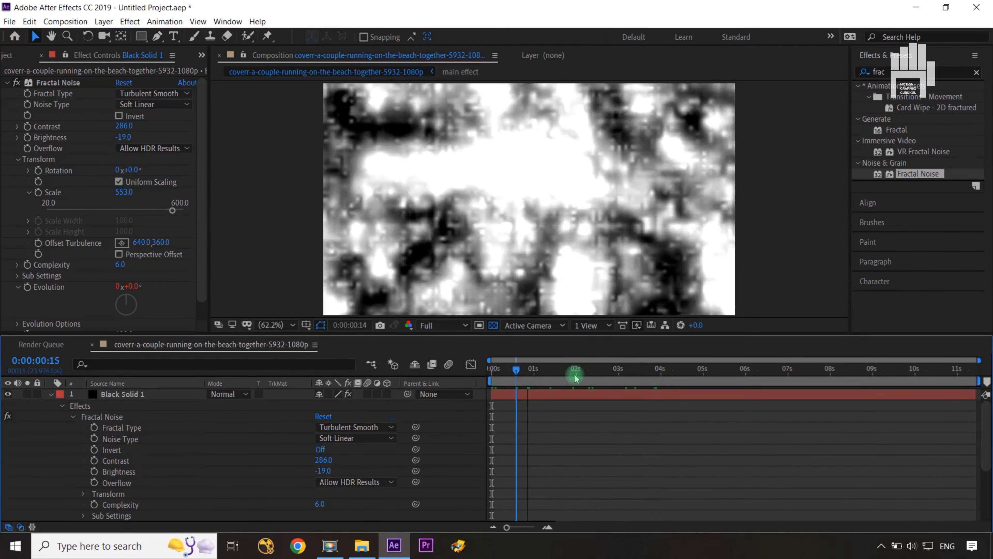
left_click(50, 394)
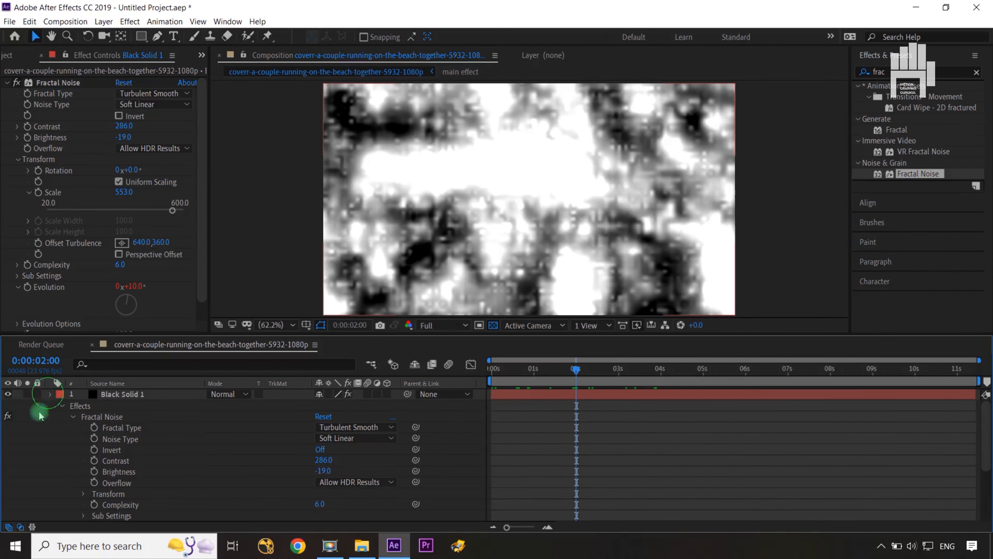
left_click(7, 395)
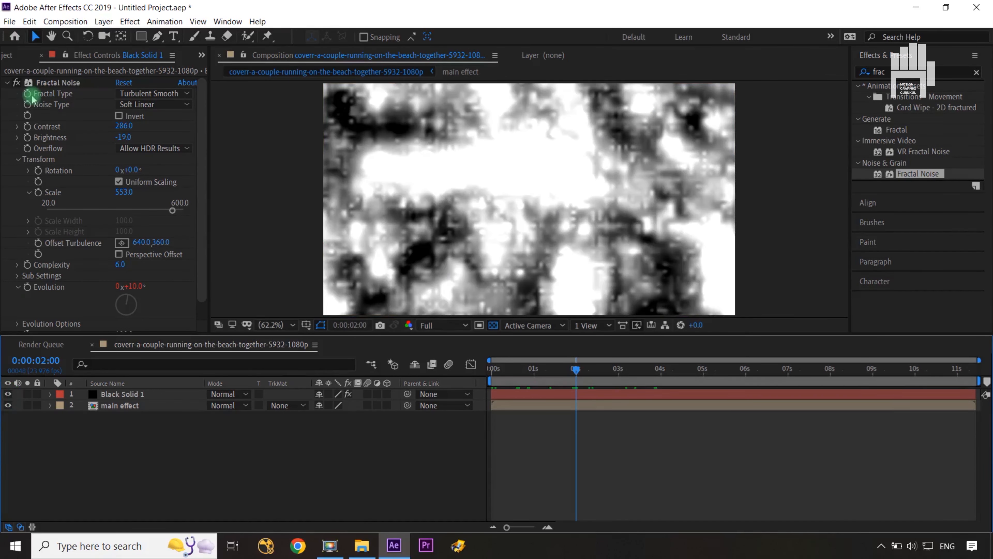
left_click(11, 83)
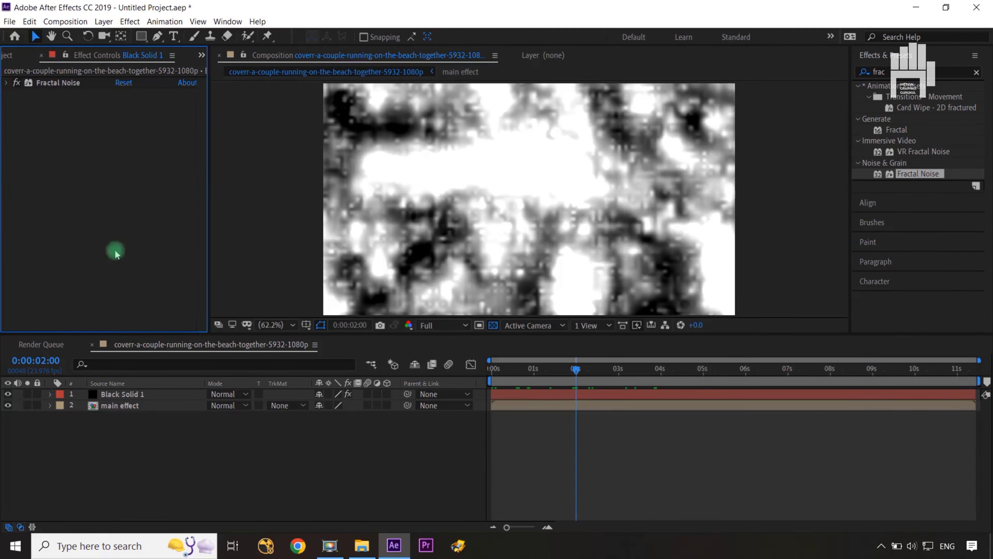
Pre-compose the black solid into a new composition named "overlayeffect", moving all attributes into it.
left_click(135, 398)
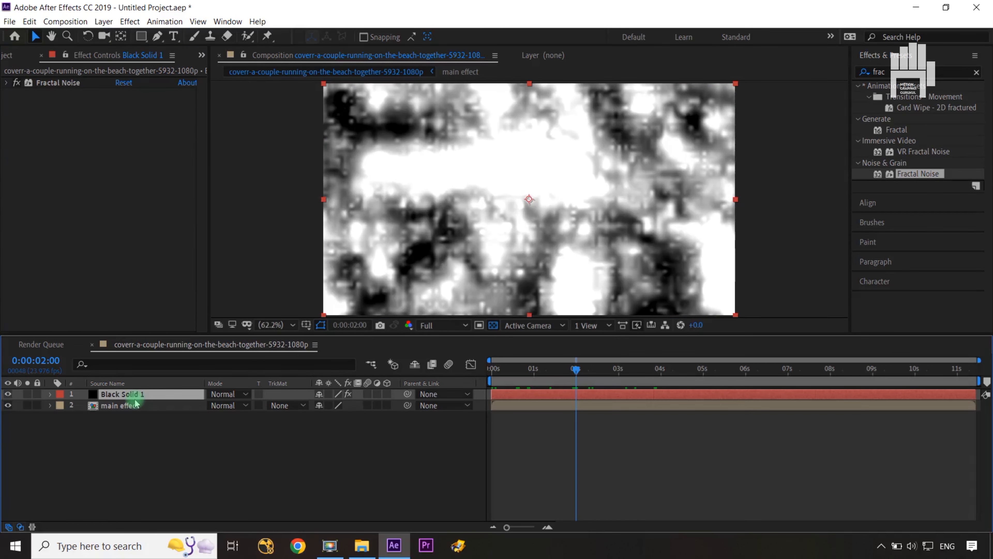
key("ctrl+shift+c")
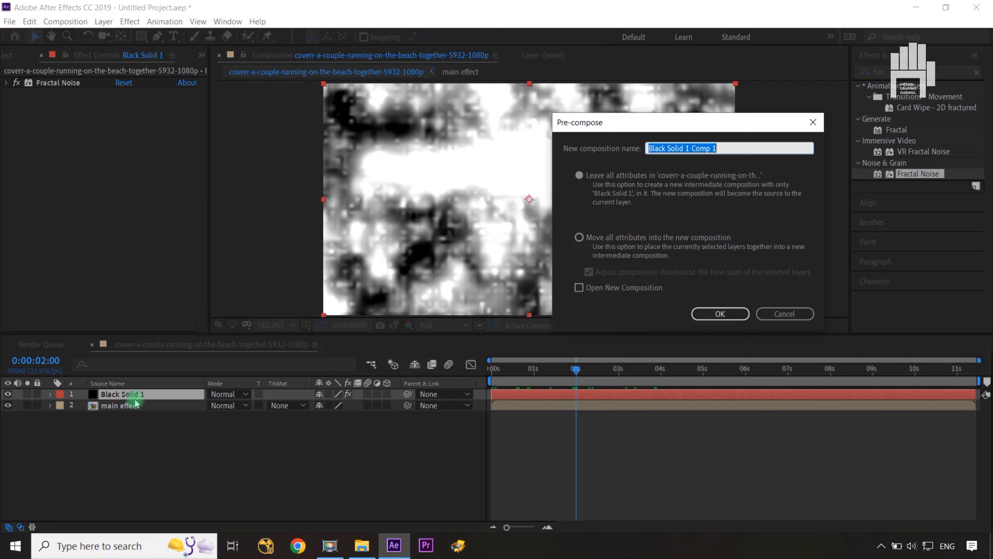
type("overlay")
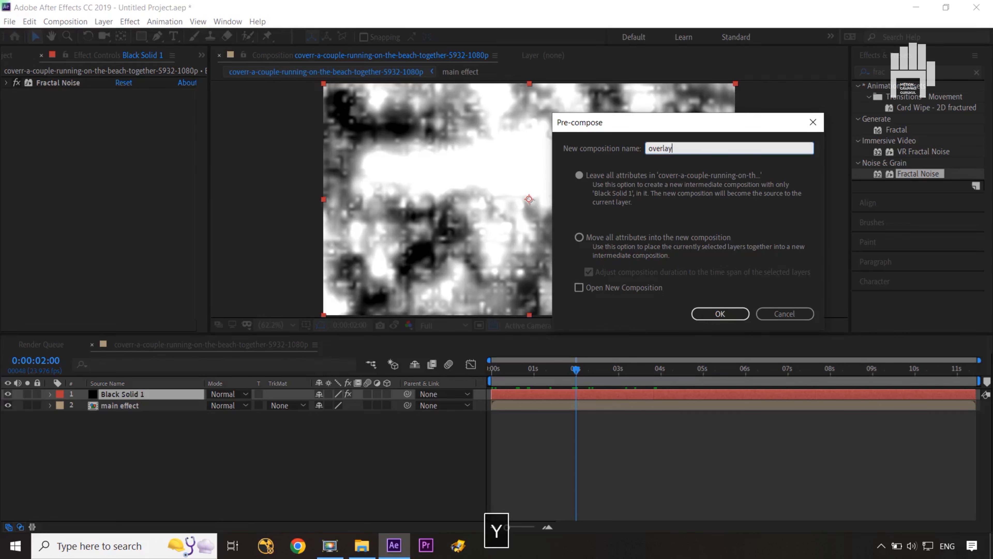
key("BackSpace")
type("yeffect")
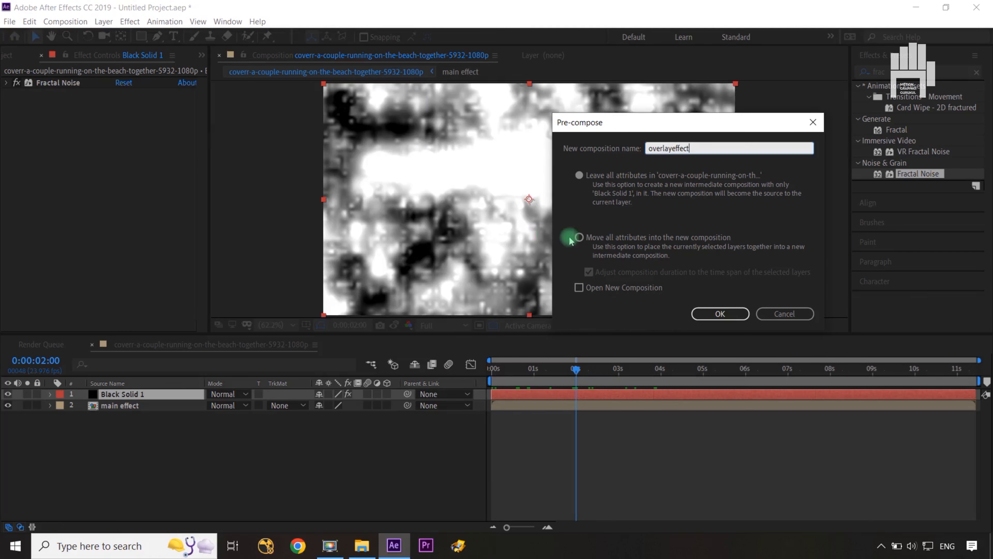
left_click(579, 237)
left_click(704, 313)
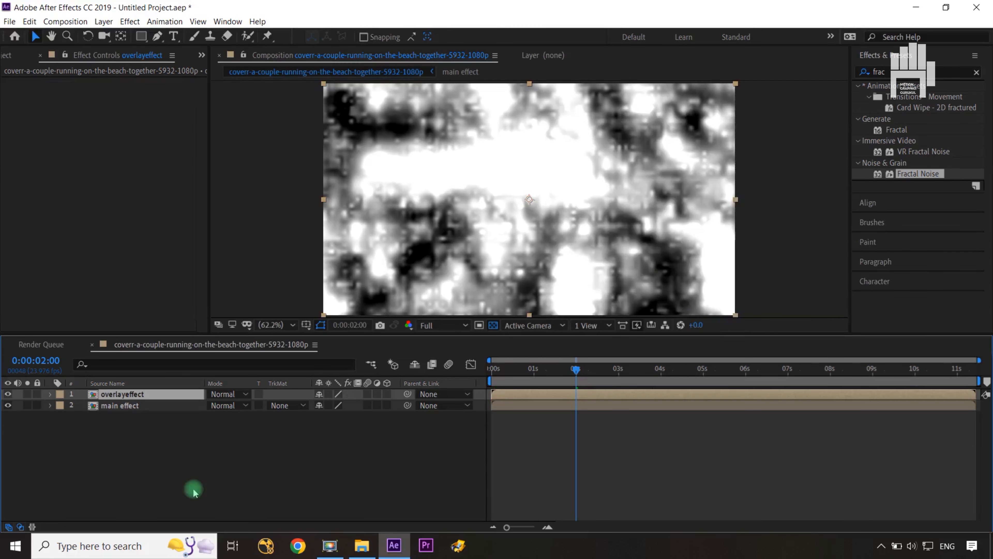
left_click(194, 492)
Find the Luma Key effect and apply it to the overlayeffect layer.
left_click(130, 398)
left_click(977, 73)
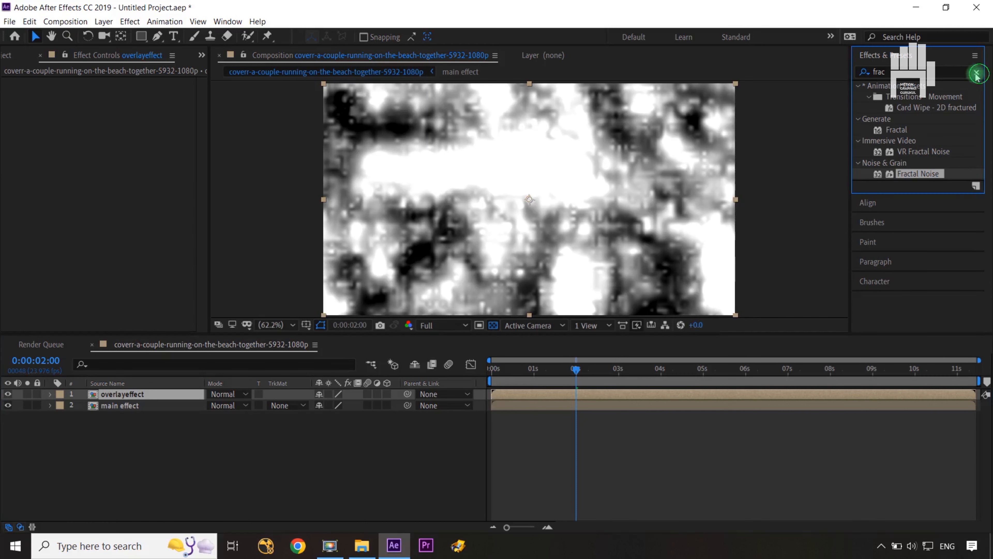
left_click(966, 70)
type("luma")
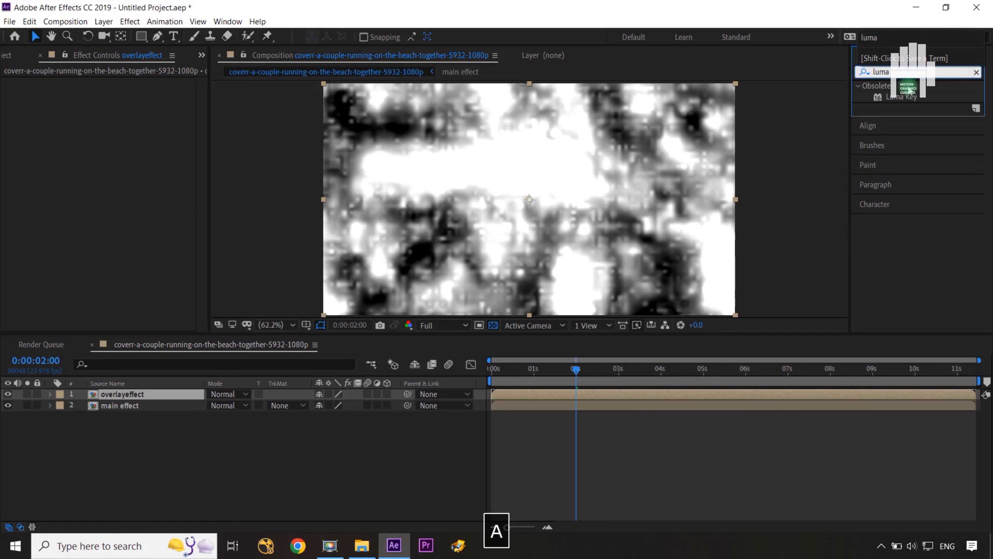
left_click_drag(901, 97, 156, 397)
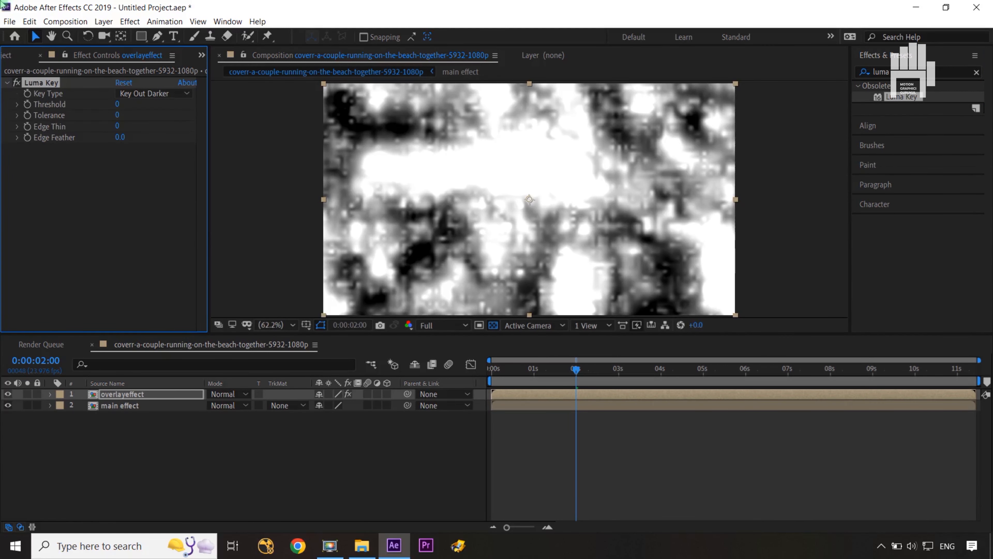
Set the overlay's Luma Key Threshold to 138 and Edge Feather to 39.8.
left_click_drag(117, 106, 241, 112)
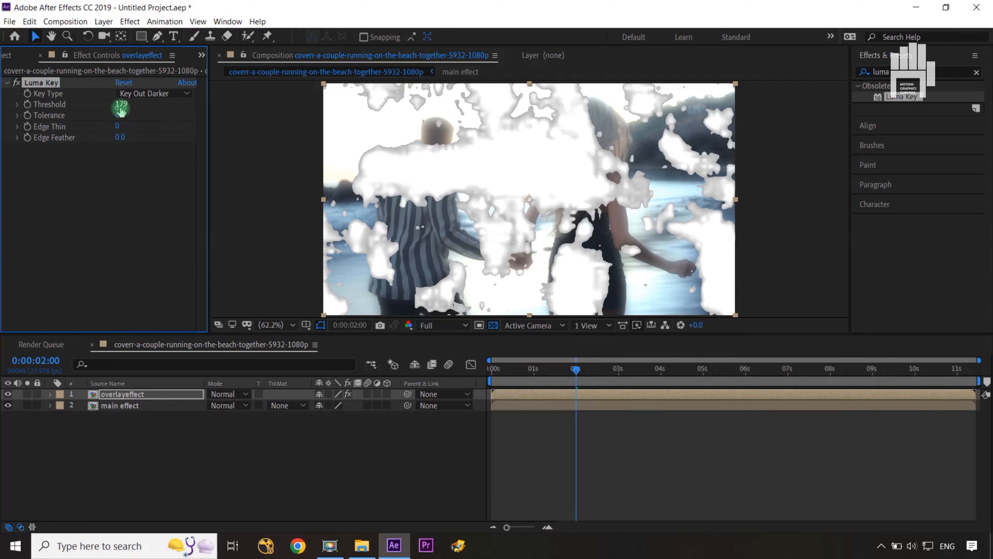
left_click_drag(122, 110, 89, 104)
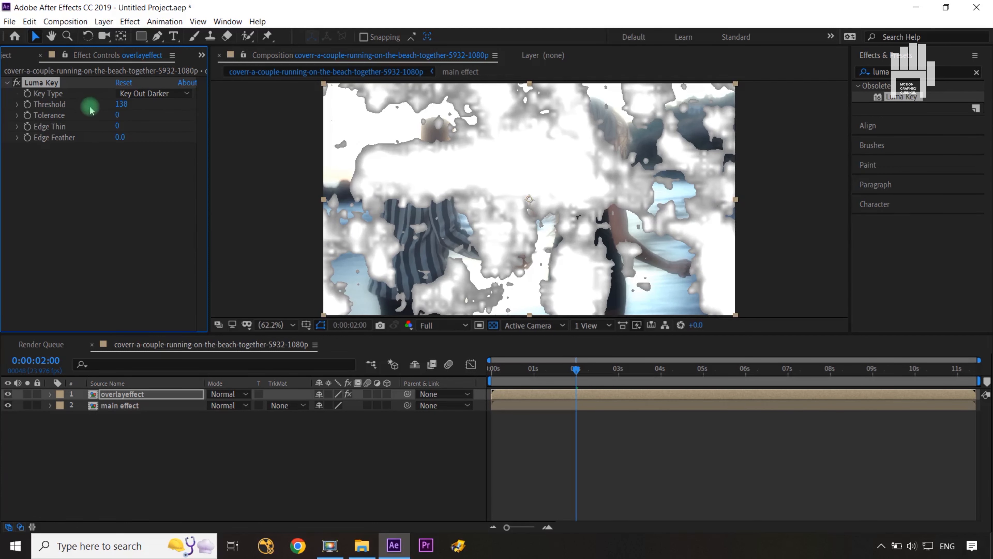
left_click_drag(119, 139, 990, 182)
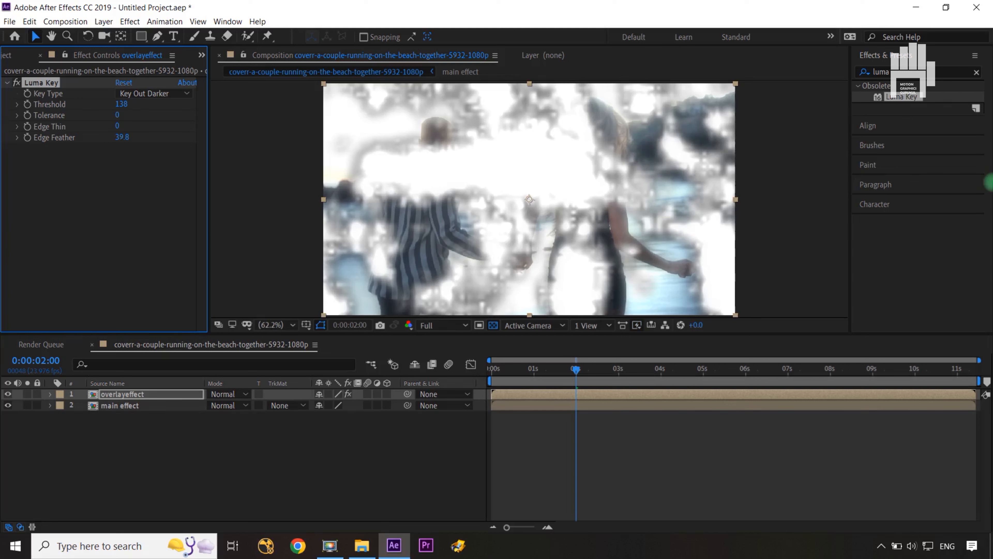
Find the Gaussian Blur effect and apply it to the overlayeffect layer below Luma Key.
left_click(977, 73)
left_click(953, 71)
type("gauss")
left_click(915, 99)
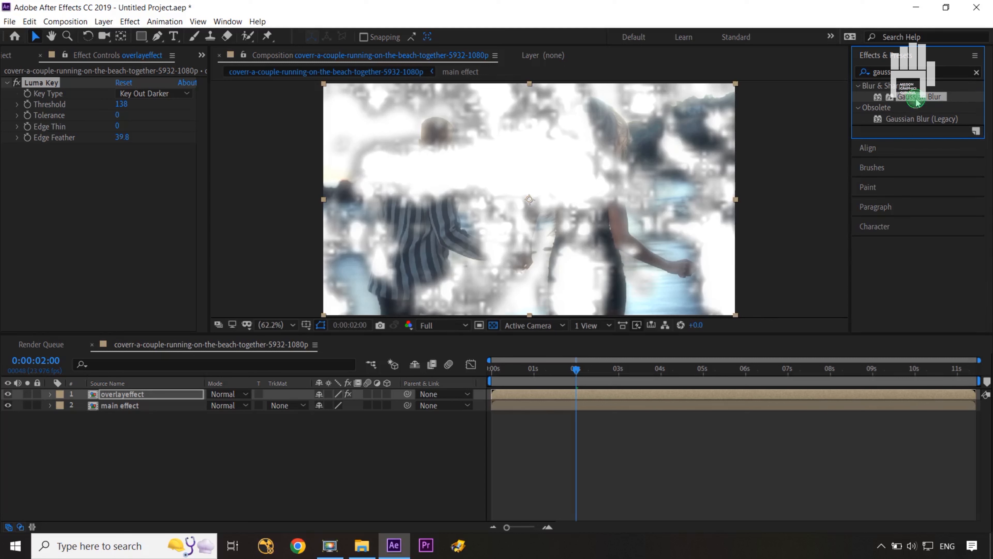
left_click_drag(915, 102, 69, 195)
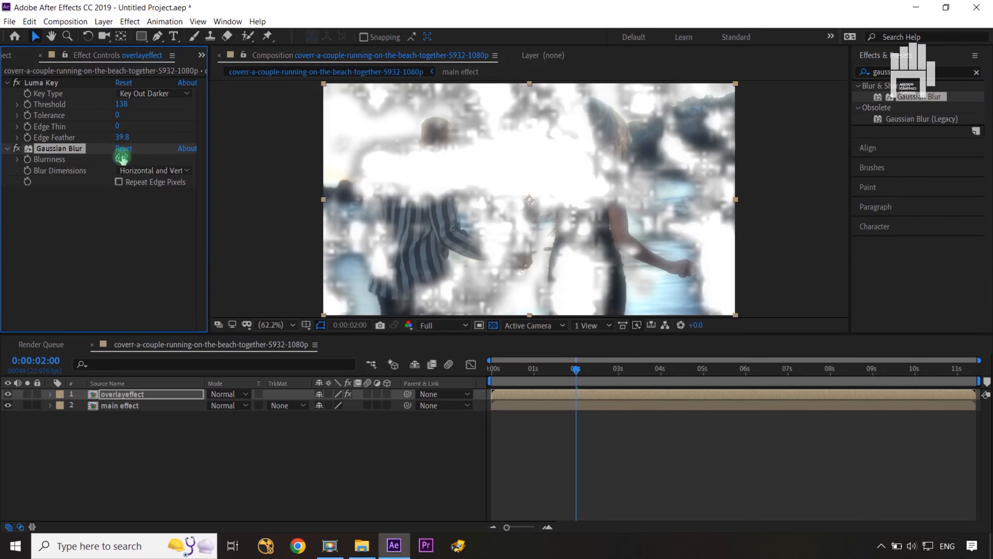
Enable Repeat Edge Pixels for the overlay's Gaussian Blur and set its Blurriness to 106.3.
left_click(119, 181)
left_click_drag(120, 160, 629, 153)
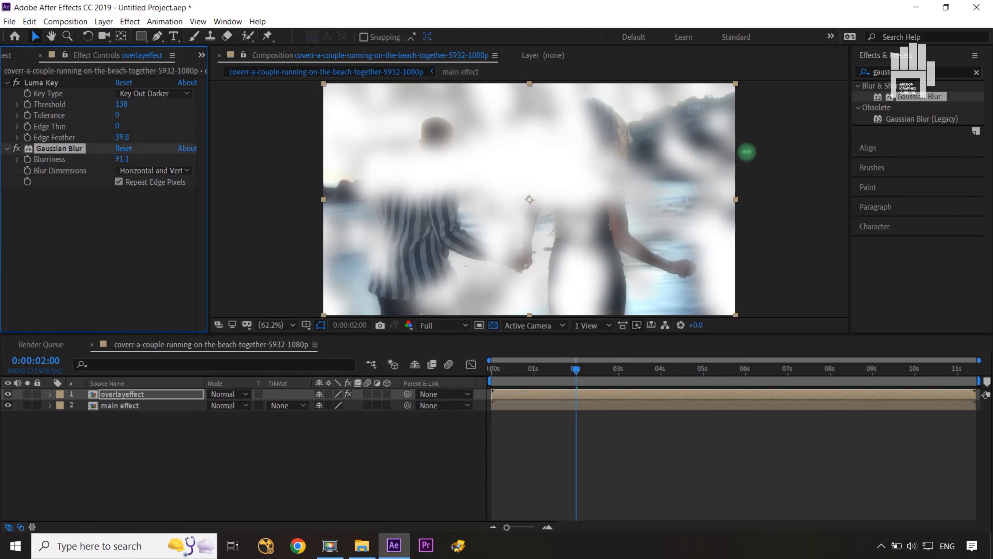
left_click_drag(747, 152, 747, 151)
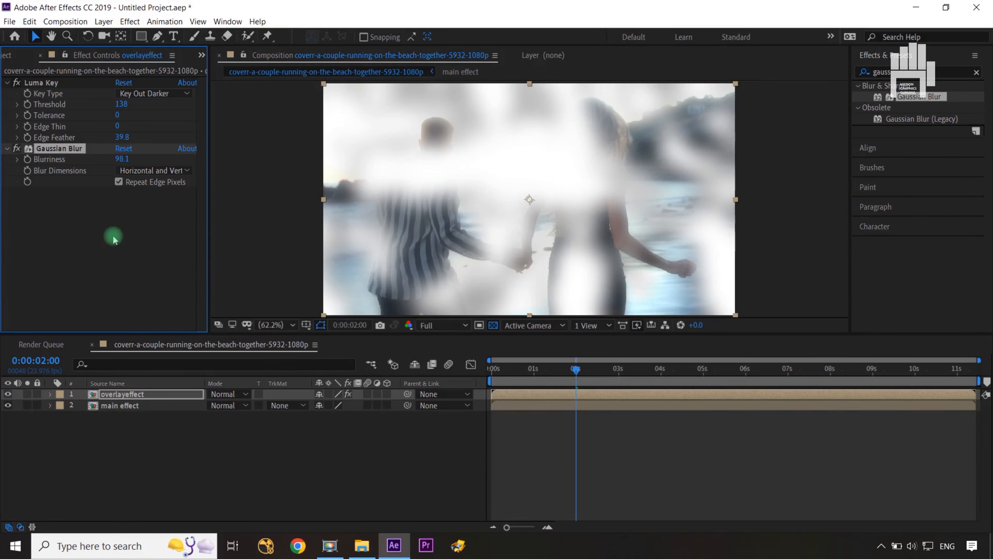
left_click_drag(125, 159, 167, 147)
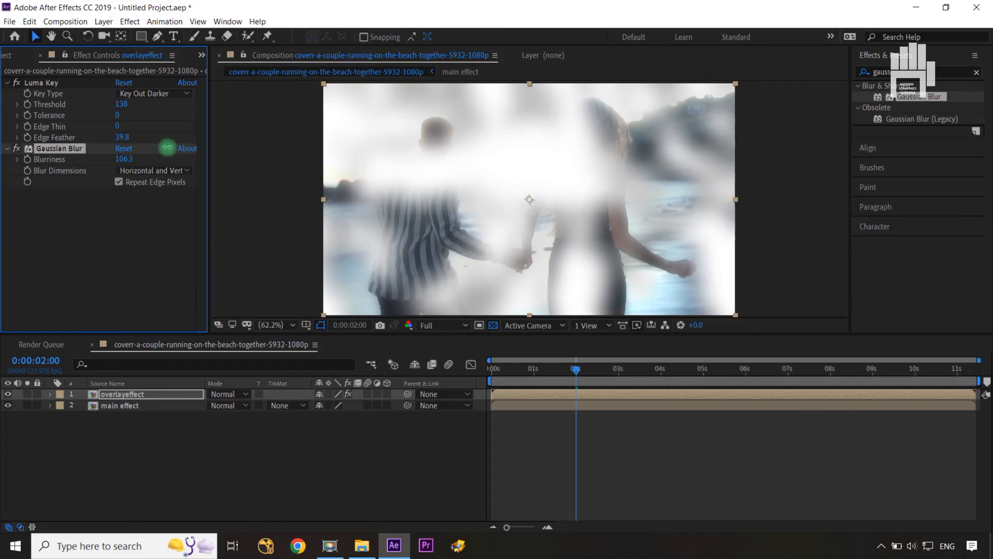
Set the overlayeffect layer's blending mode to Add and lower its Opacity to 11%.
left_click(233, 394)
left_click(270, 191)
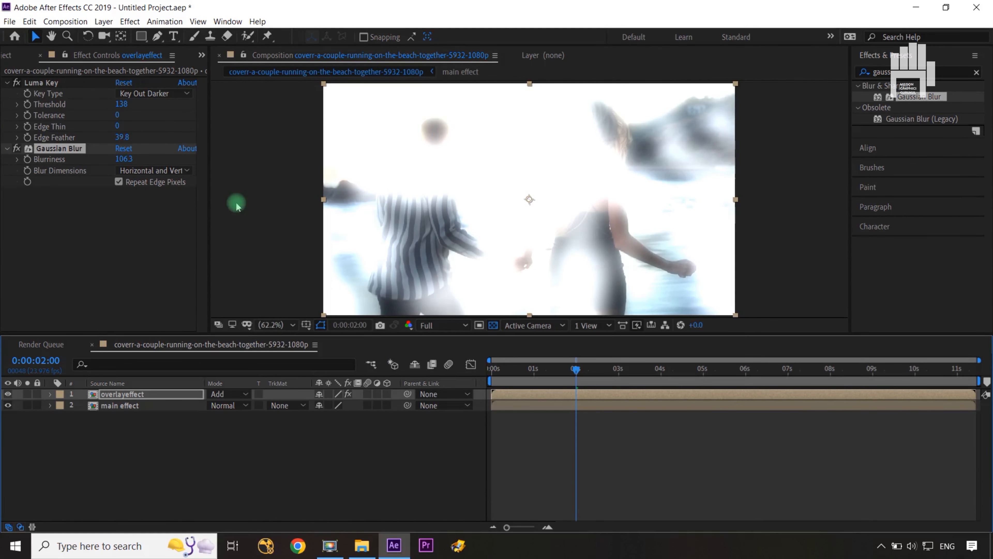
left_click(145, 394)
key("t")
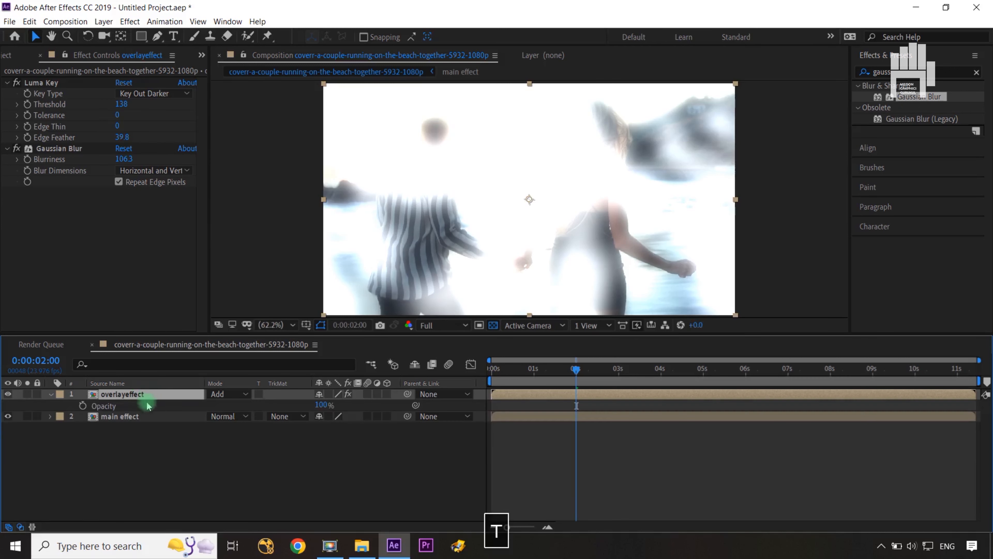
left_click_drag(321, 409, 264, 404)
Toggle the overlayeffect layer's visibility to compare the glow, and scrub the playhead back to the start.
left_click(7, 393)
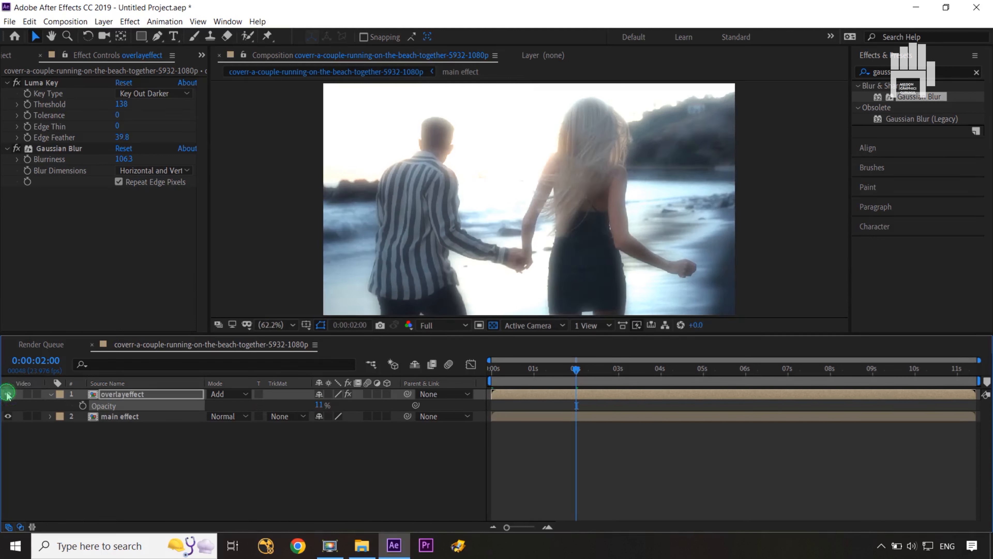
left_click(7, 393)
left_click(117, 456)
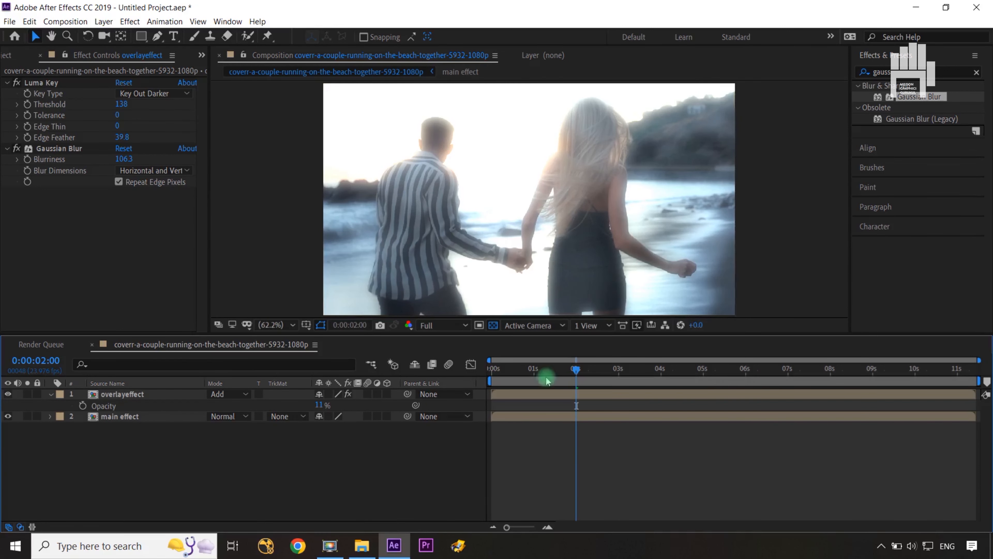
left_click_drag(573, 379, 491, 379)
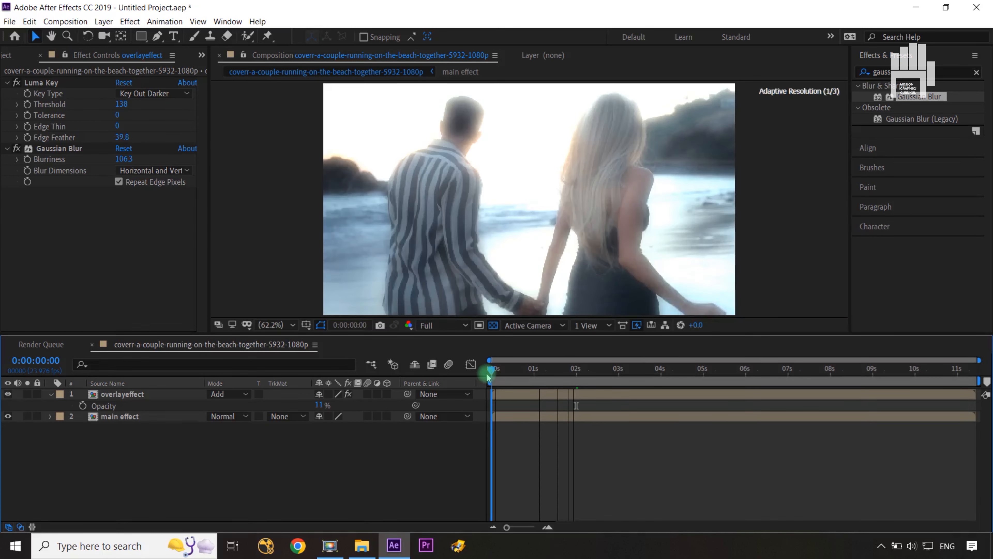
Add a 1280 x 720 px black solid and give it a full-frame elliptical mask set to Inverted.
key("ctrl+y")
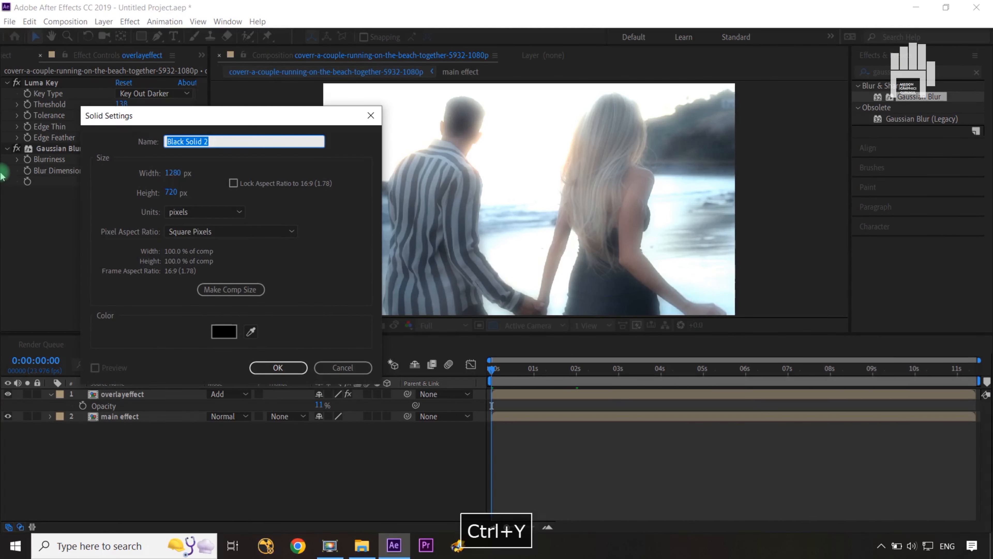
left_click(278, 367)
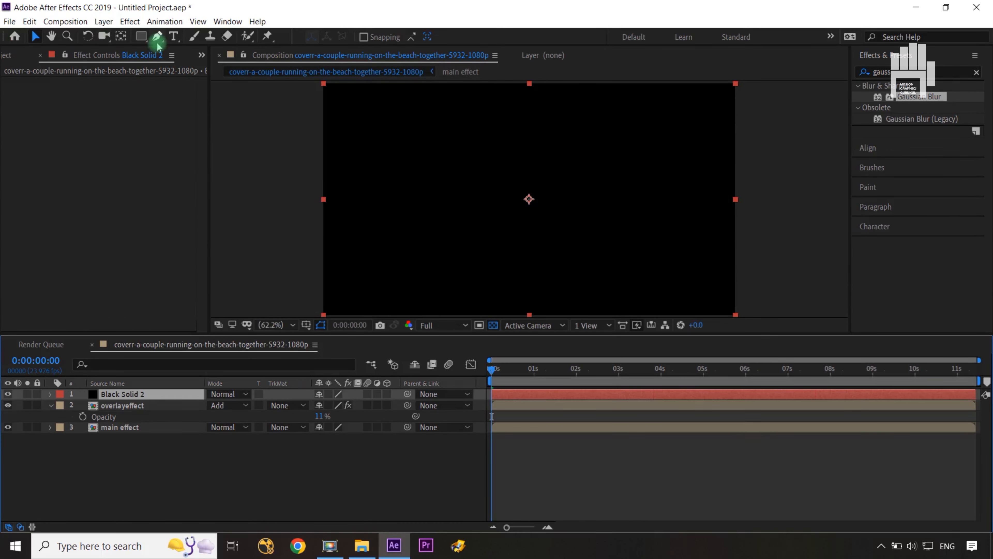
left_click_drag(141, 36, 190, 62)
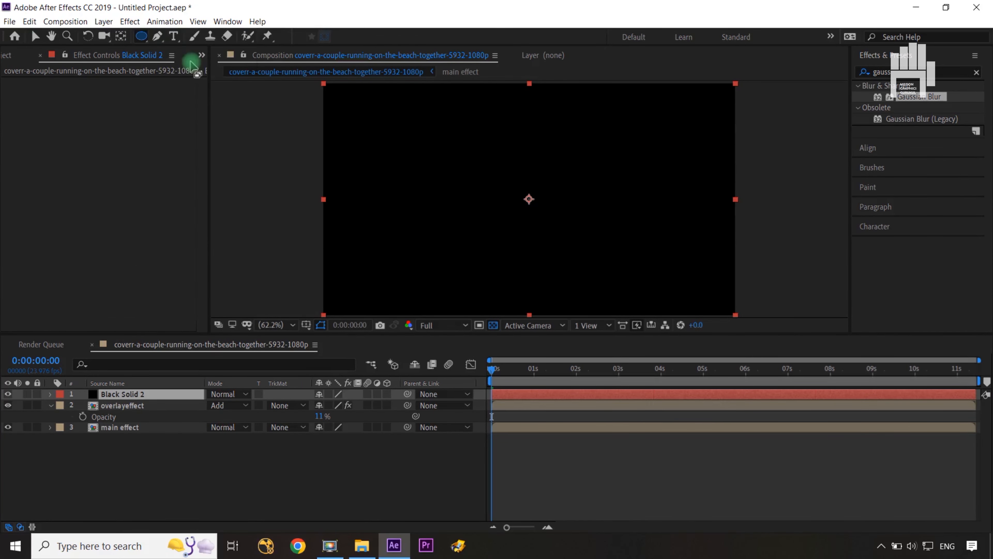
double_click(141, 38)
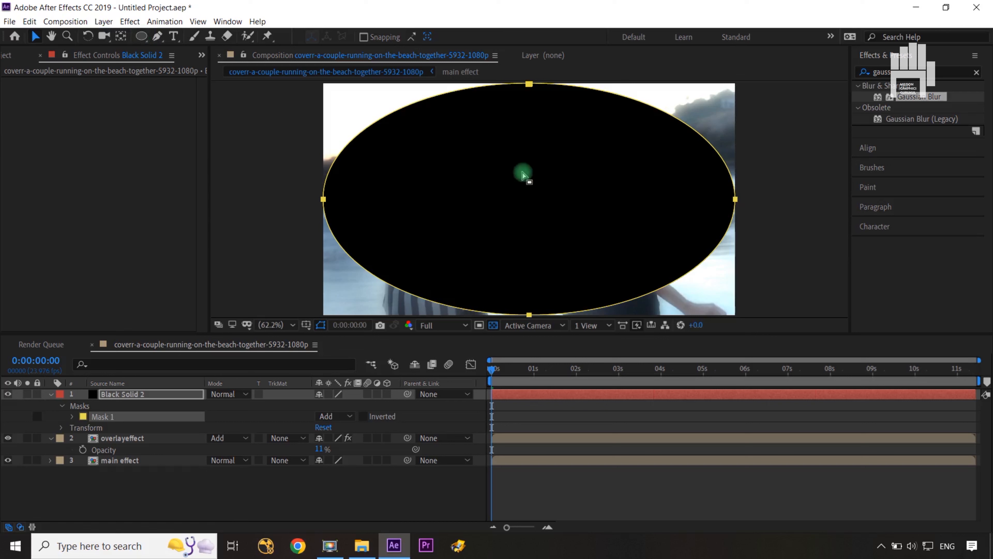
left_click(369, 417)
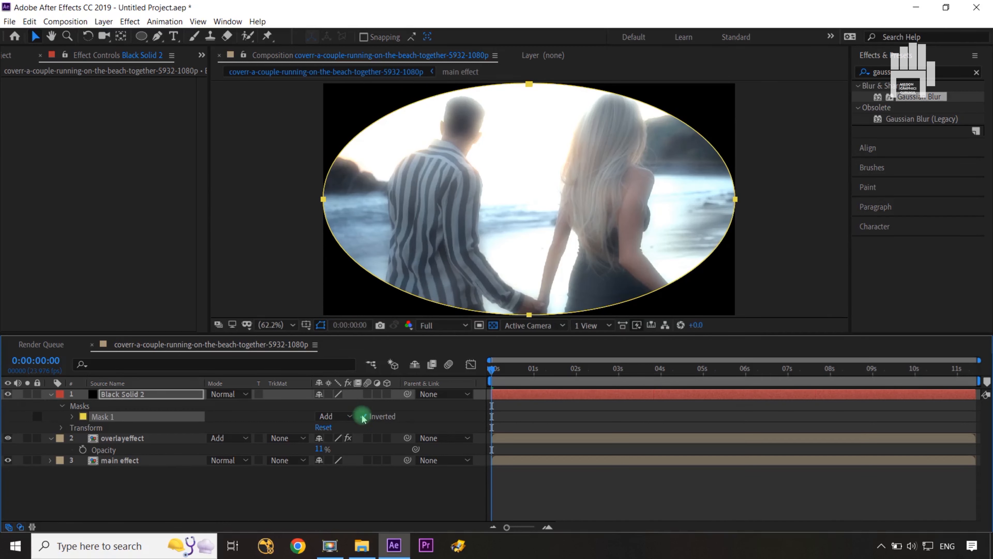
Set the Mask Feather of the black solid's elliptical mask to 471 pixels.
left_click(129, 398)
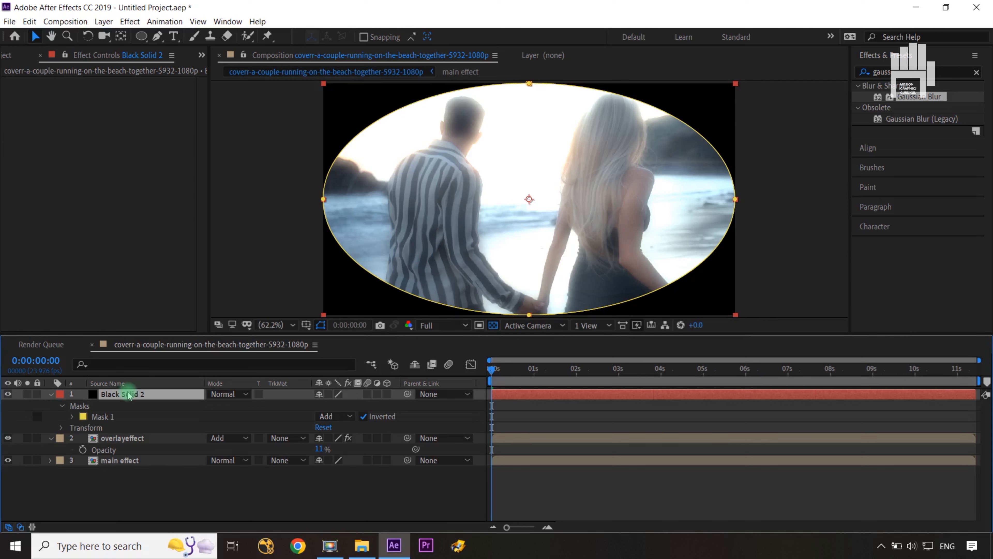
key("f")
left_click_drag(339, 416, 637, 403)
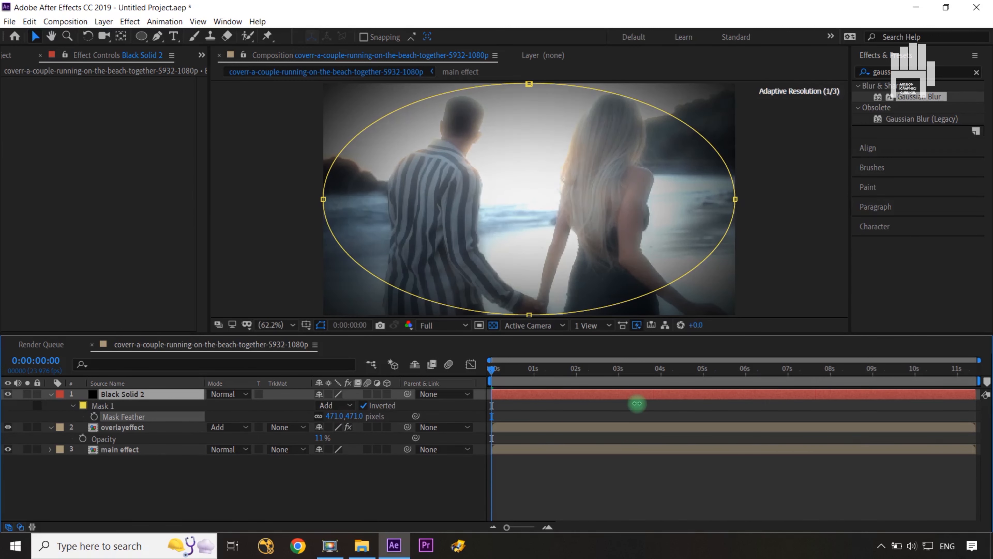
Adjust the black solid's Opacity and enlarge its Scale to 122% so the vignette spreads beyond the frame.
left_click(144, 395)
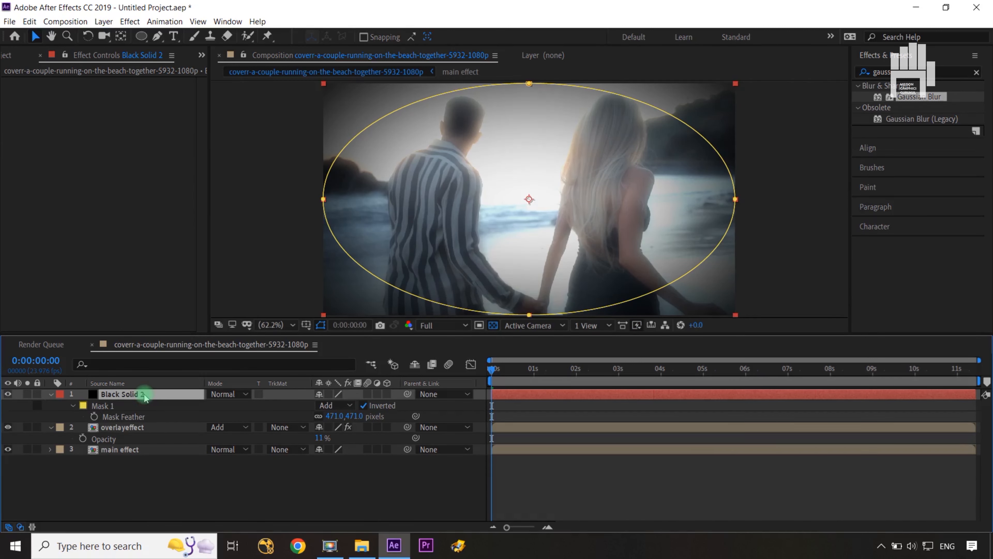
key("t")
left_click_drag(324, 410, 370, 402)
left_click(177, 405)
left_click(168, 389)
key("s")
left_click(365, 500)
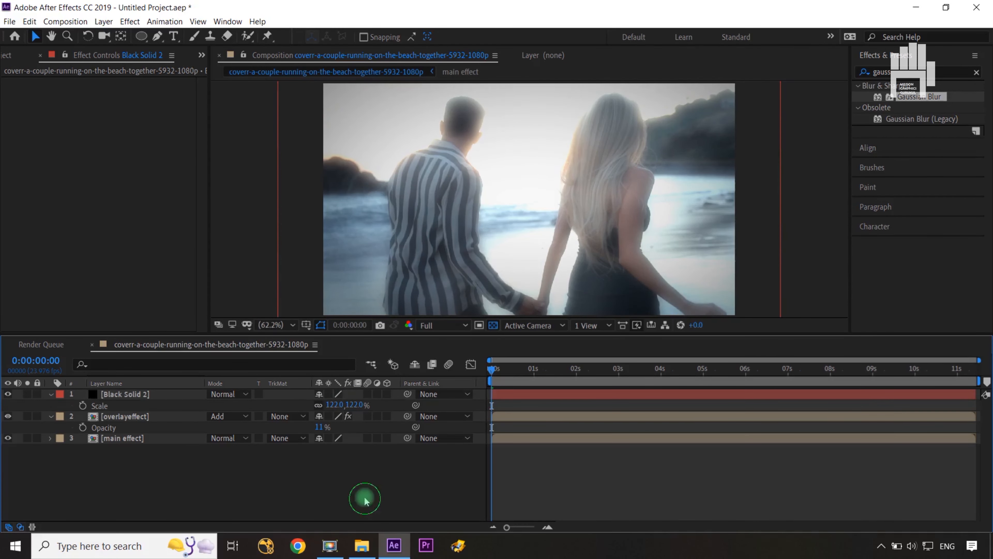
Lower the black solid's Opacity to 26% and collapse the open layer properties in the timeline.
left_click(186, 394)
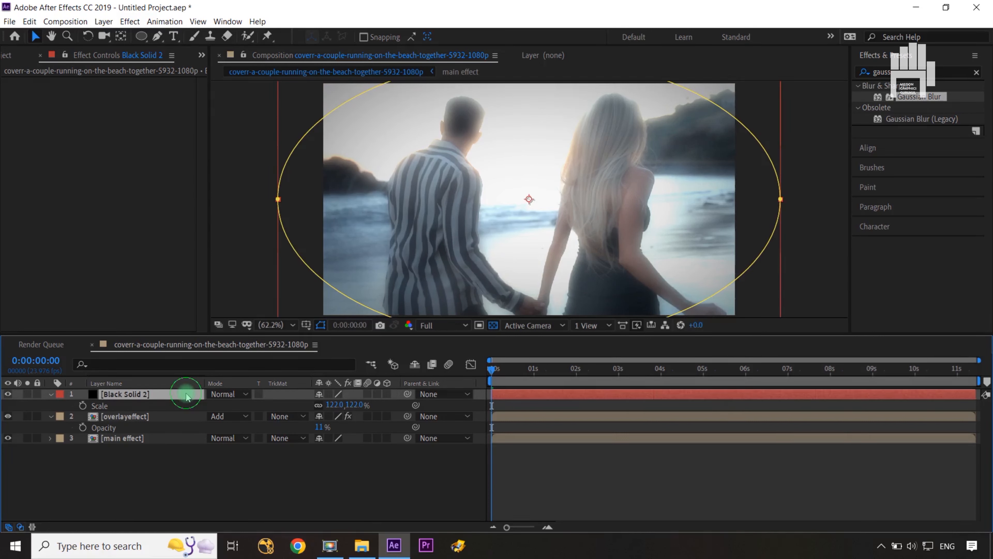
key("t")
left_click_drag(318, 407, 299, 408)
left_click(312, 443)
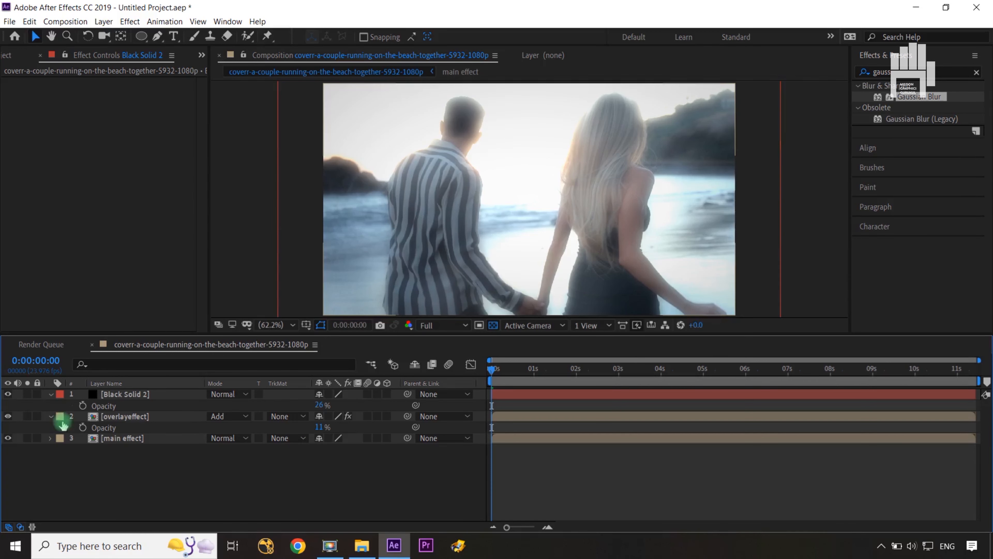
left_click(50, 394)
left_click(51, 405)
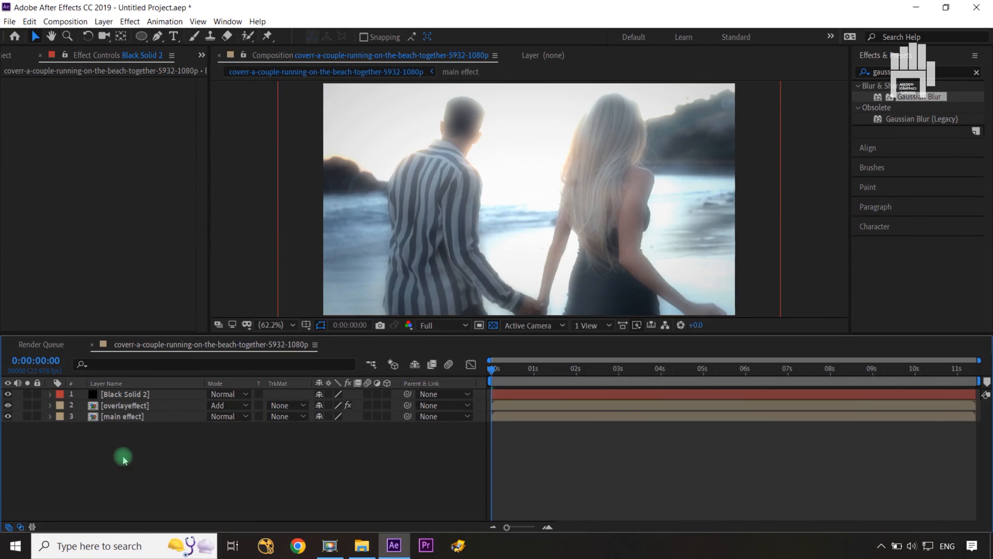
Pre-compose the black solid, overlayeffect and main effect layers into a composition named "final effect".
left_click_drag(123, 458, 139, 397)
key("ctrl+shift+c")
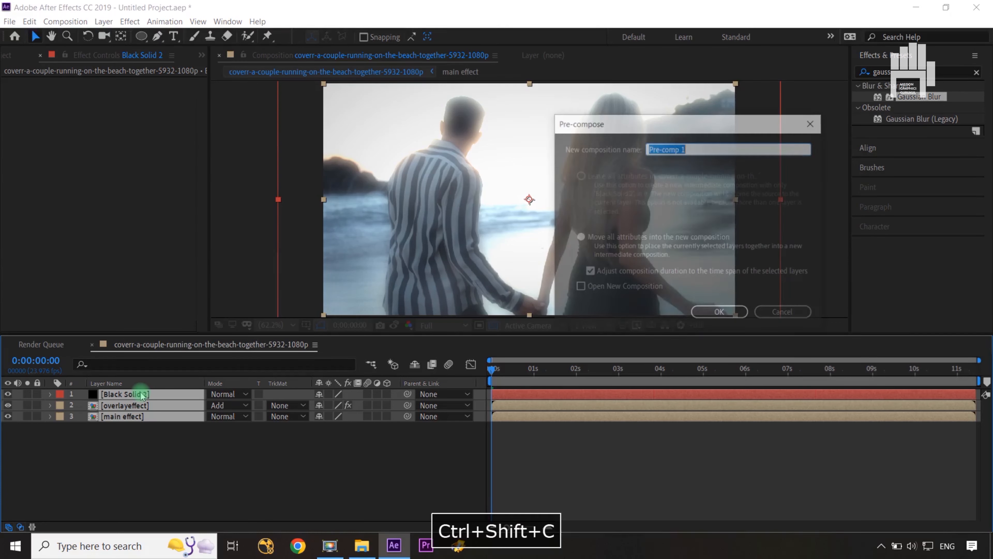
type("final")
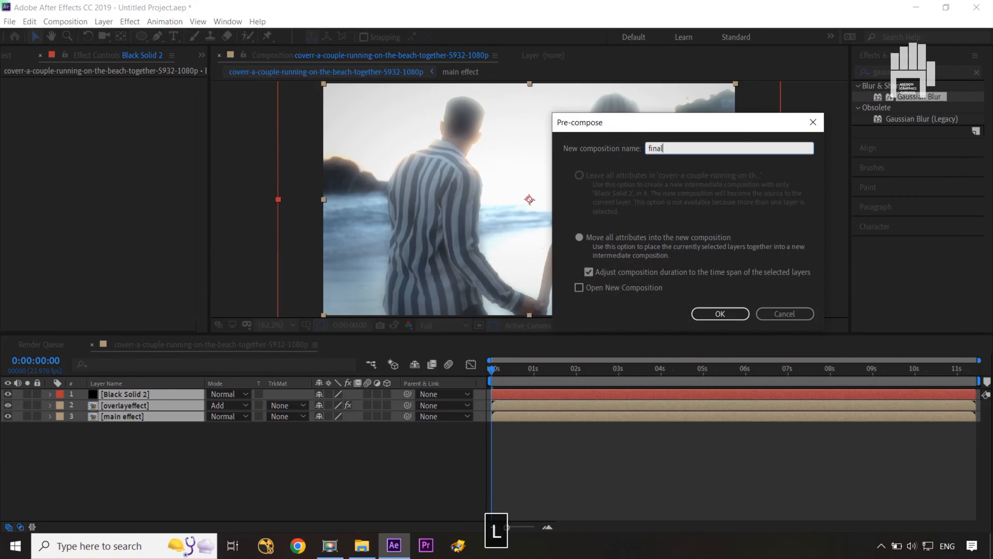
type(" effect")
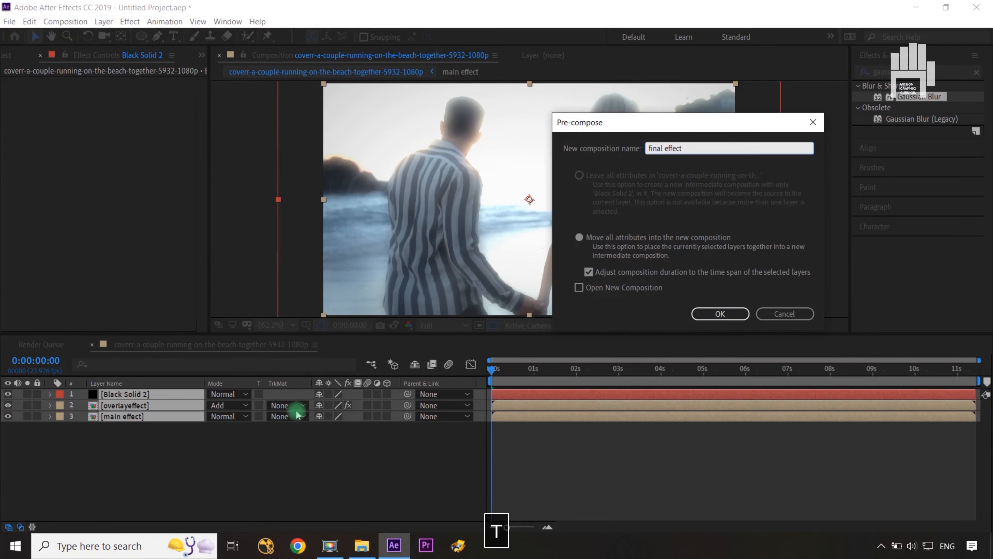
left_click(719, 313)
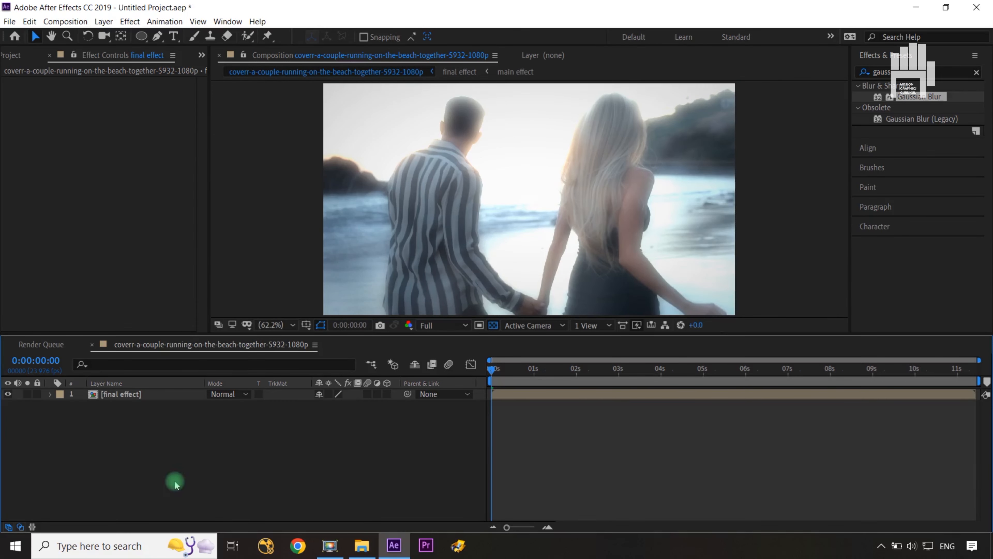
Time-stretch the final effect layer with a Stretch Factor of 448% and play a preview of the slowed footage.
left_click(136, 395)
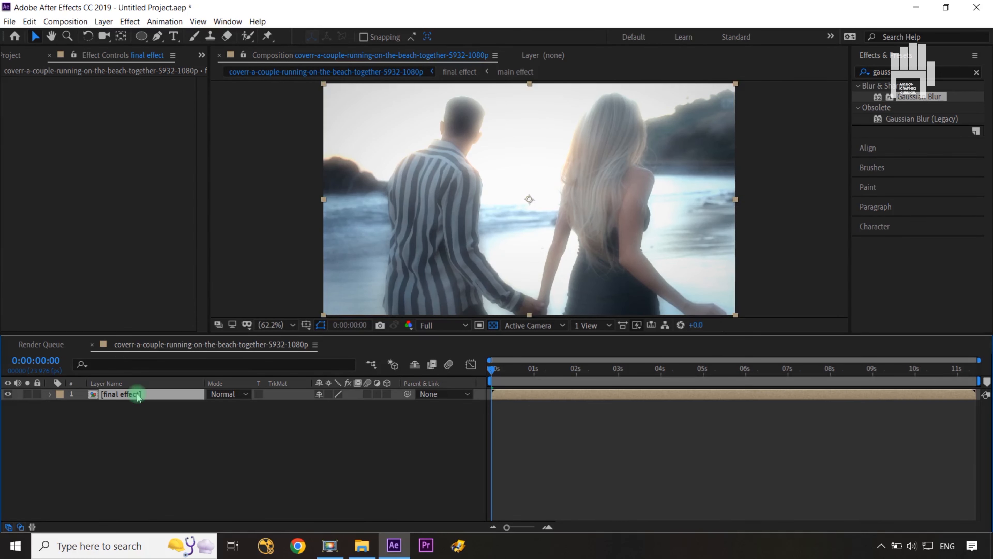
right_click(138, 396)
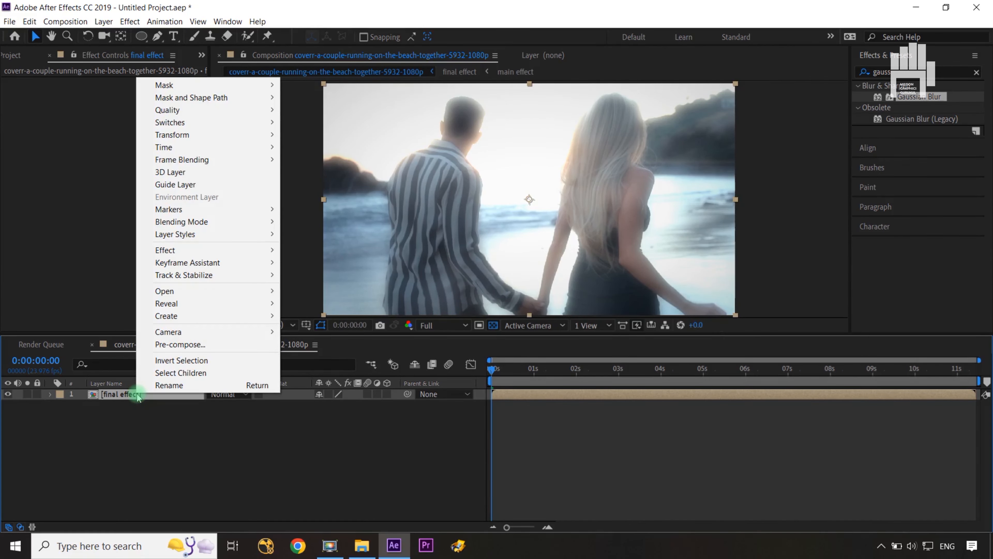
mouse_move(189, 153)
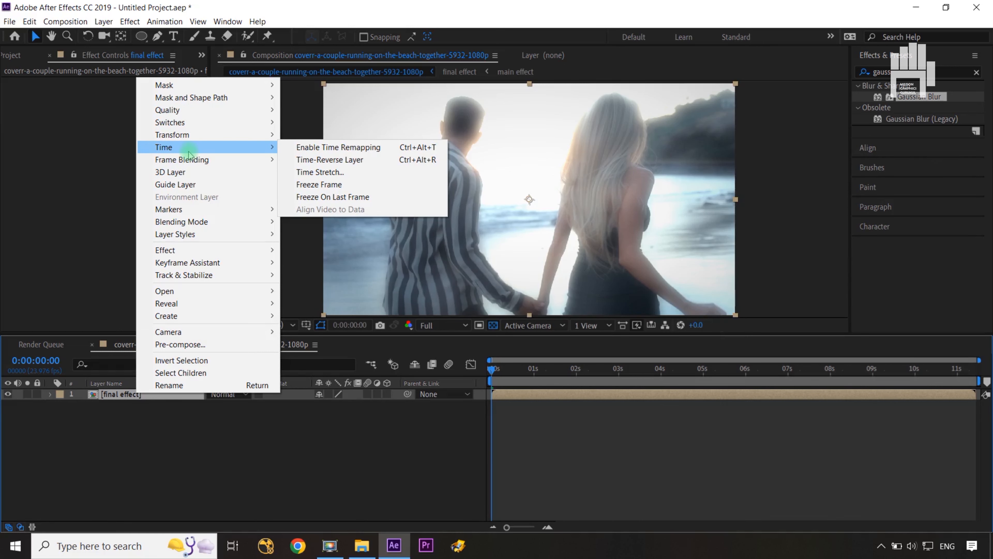
left_click(321, 173)
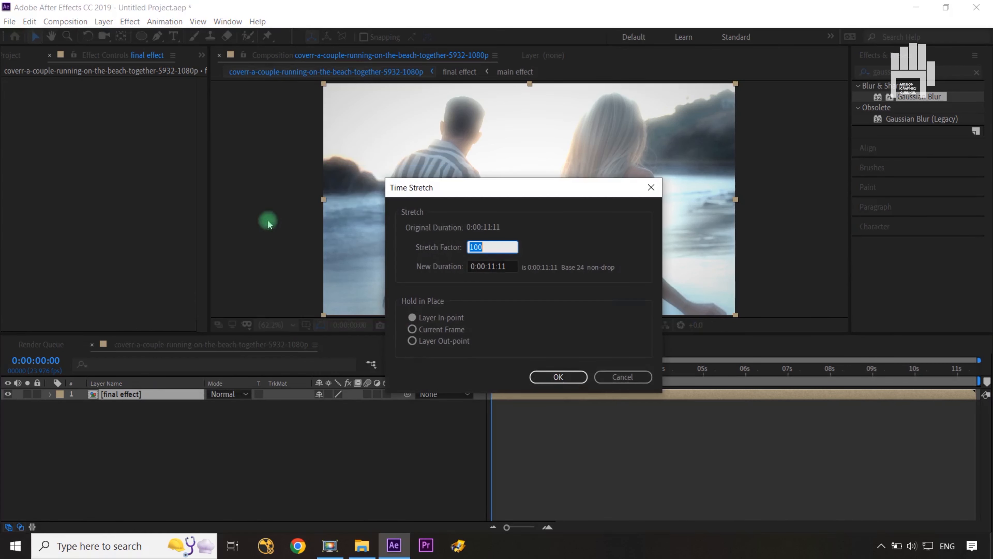
left_click(494, 288)
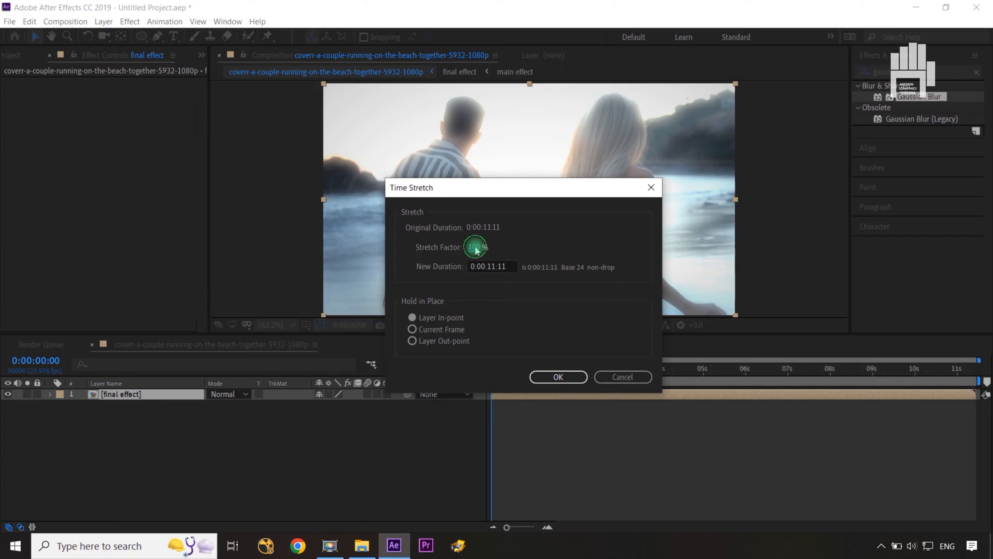
left_click_drag(476, 250, 510, 244)
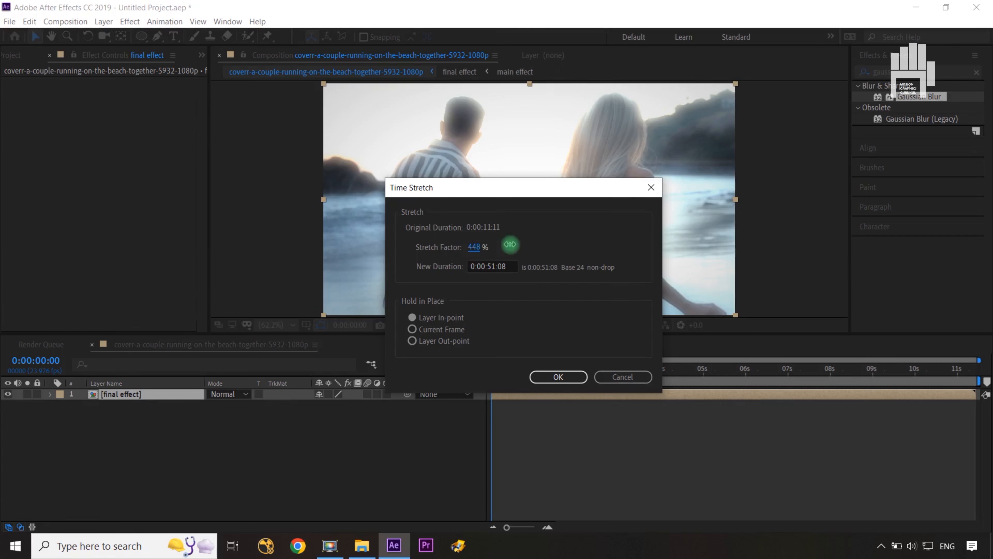
left_click(558, 376)
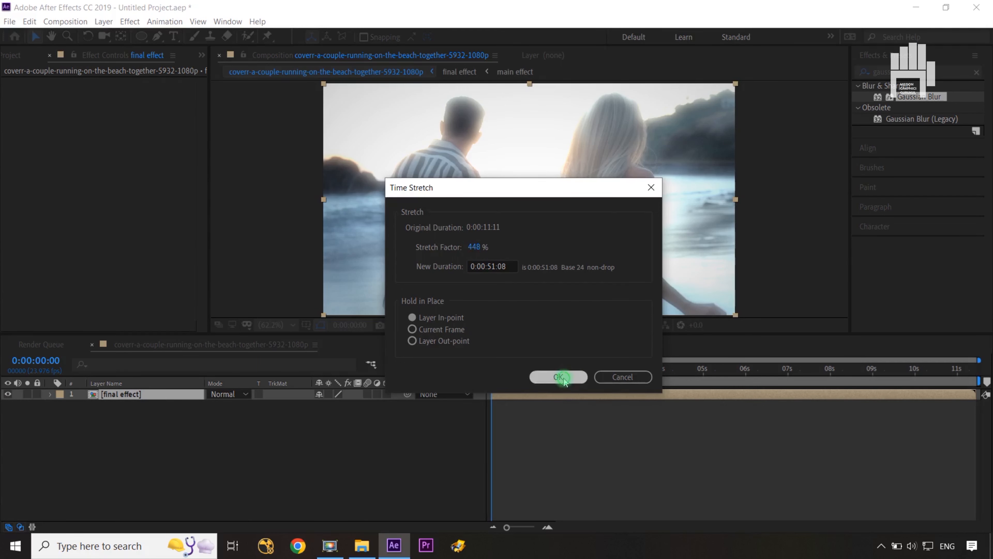
left_click(273, 465)
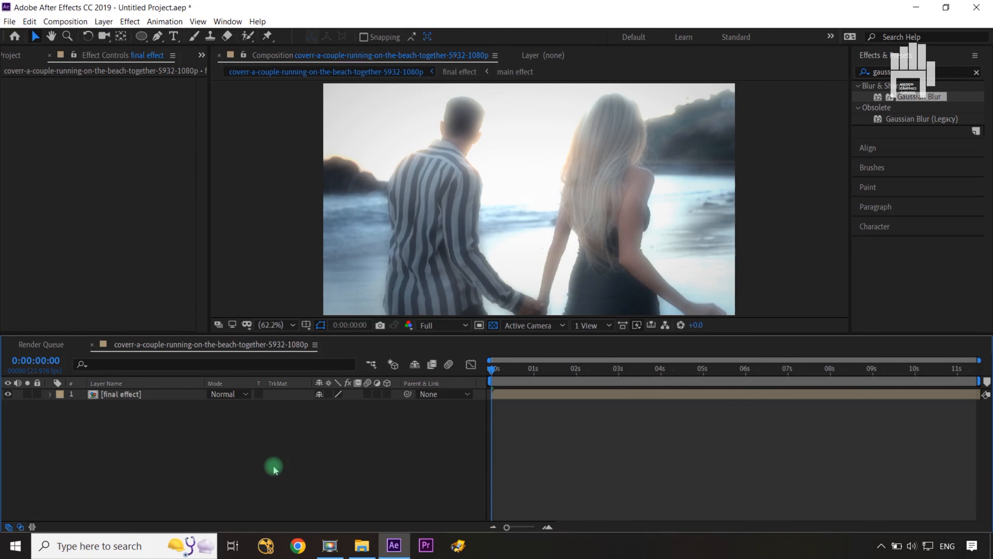
key("space")
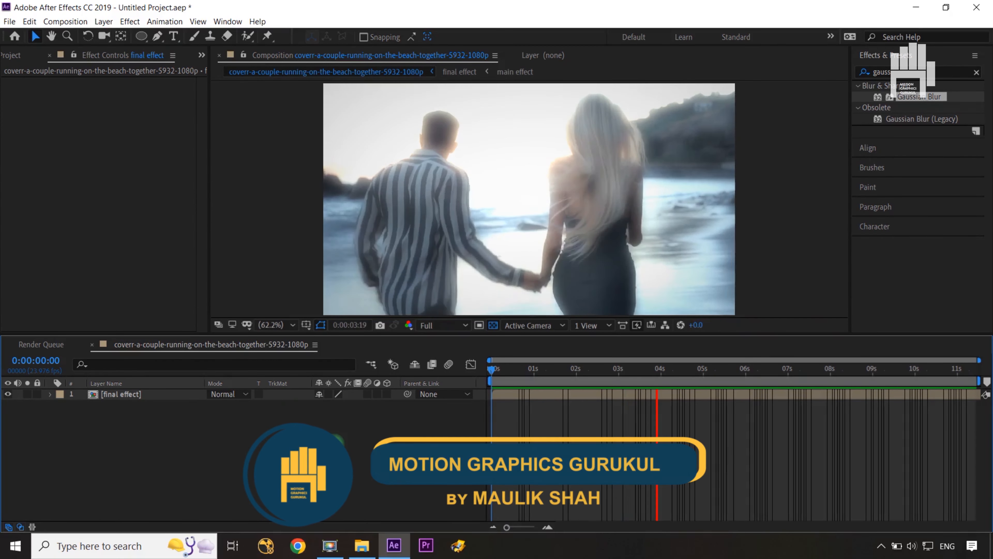